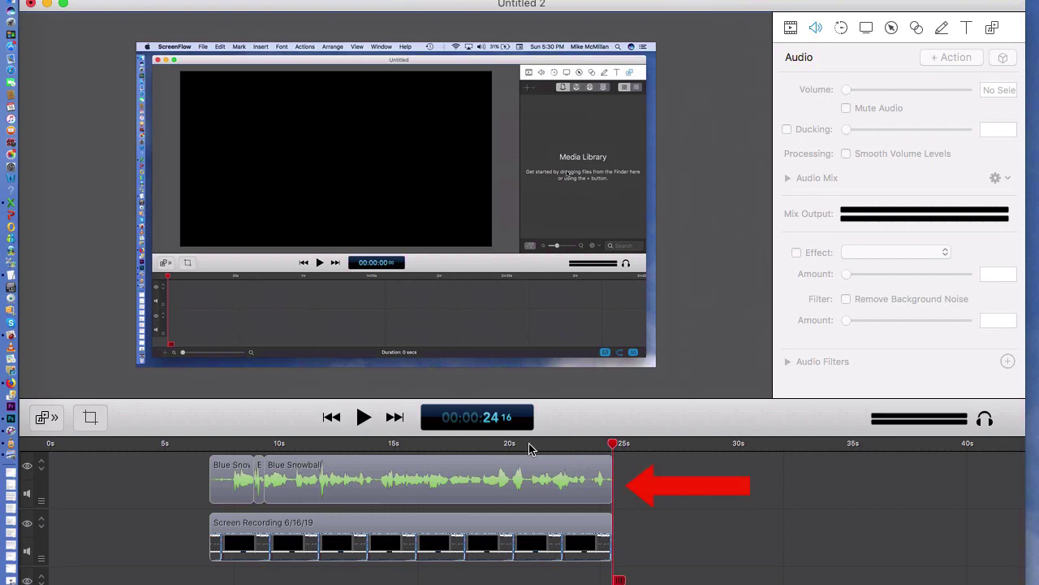
# - Preview the recording, turn on Remove Background Noise for the longest Blue Snowball clip, and play it from about 14 seconds
pyautogui.click(528, 448)
pyautogui.press('space')
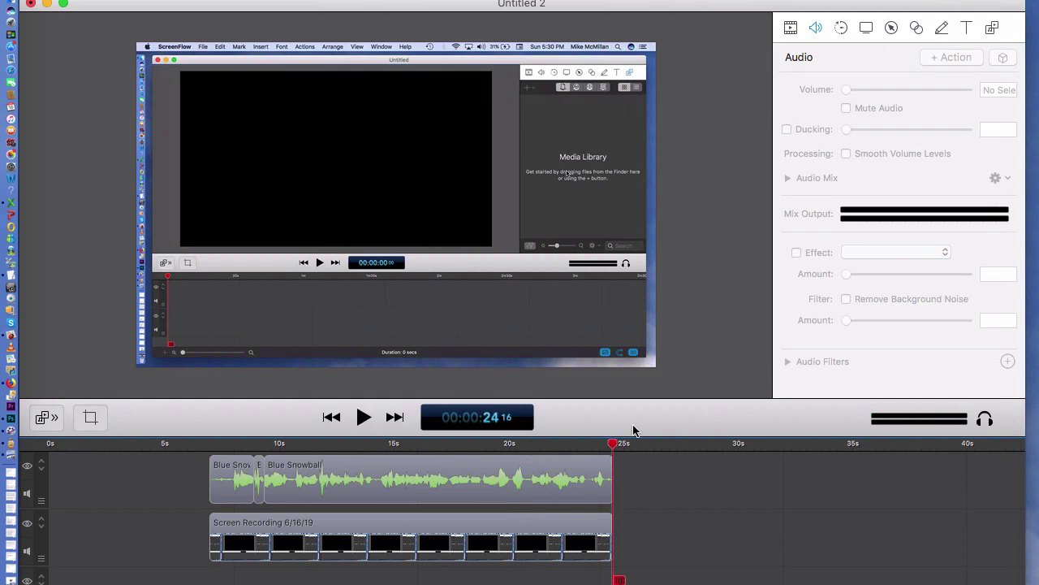
pyautogui.moveTo(562, 480)
pyautogui.click(563, 479)
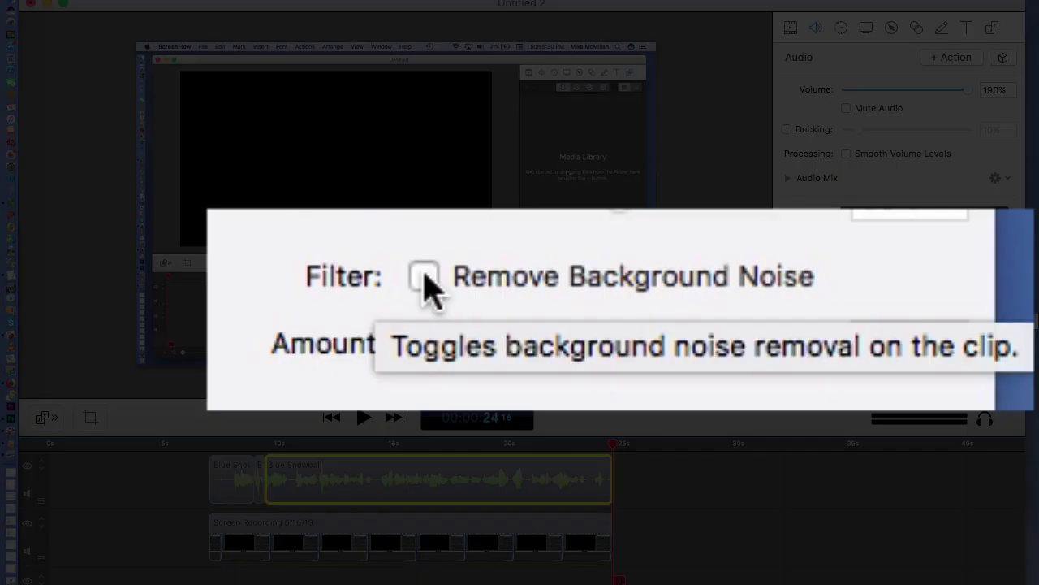
pyautogui.click(847, 300)
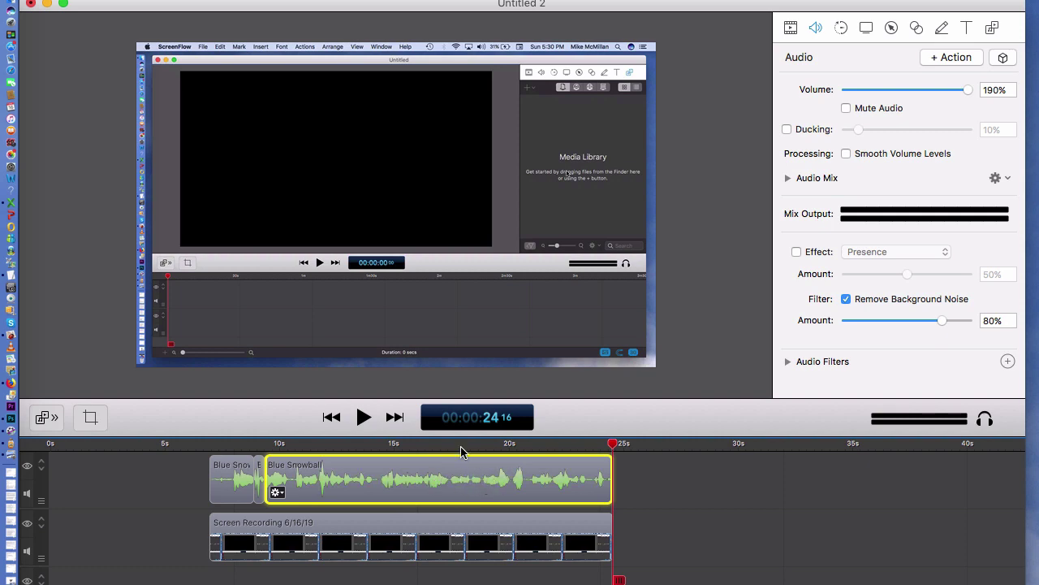
pyautogui.click(372, 446)
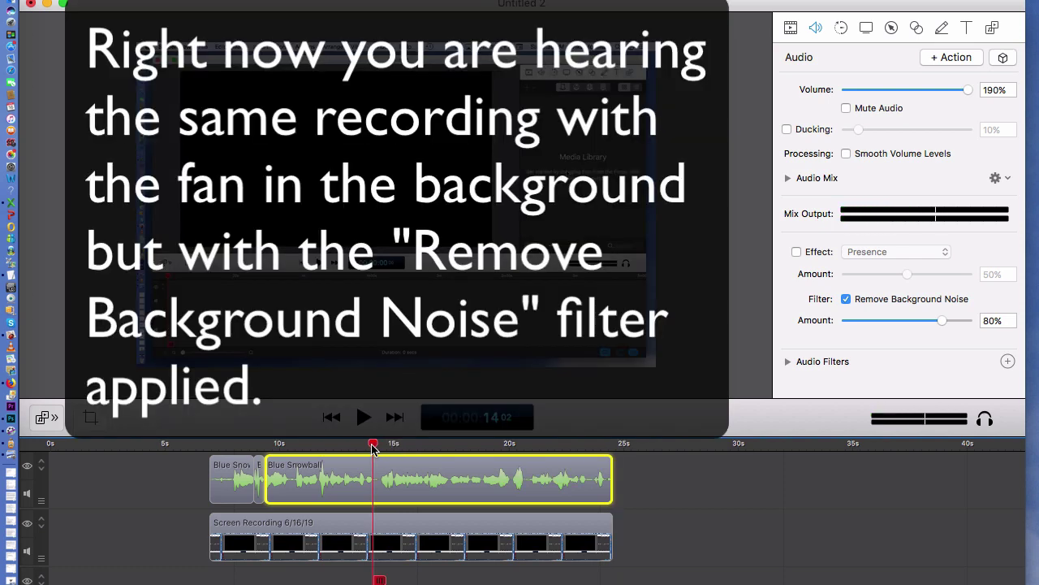
pyautogui.press('space')
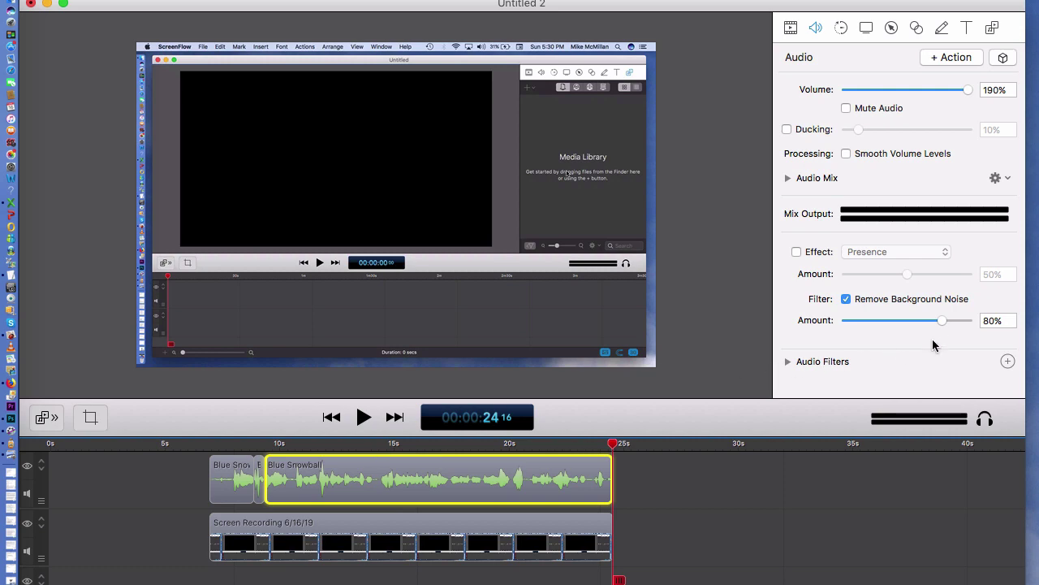
# - Vary the clip's noise removal amount, raising it to 100% and then lowering it slightly
pyautogui.moveTo(942, 324); pyautogui.dragTo(864, 325)
pyautogui.moveTo(465, 351); pyautogui.dragTo(839, 360)
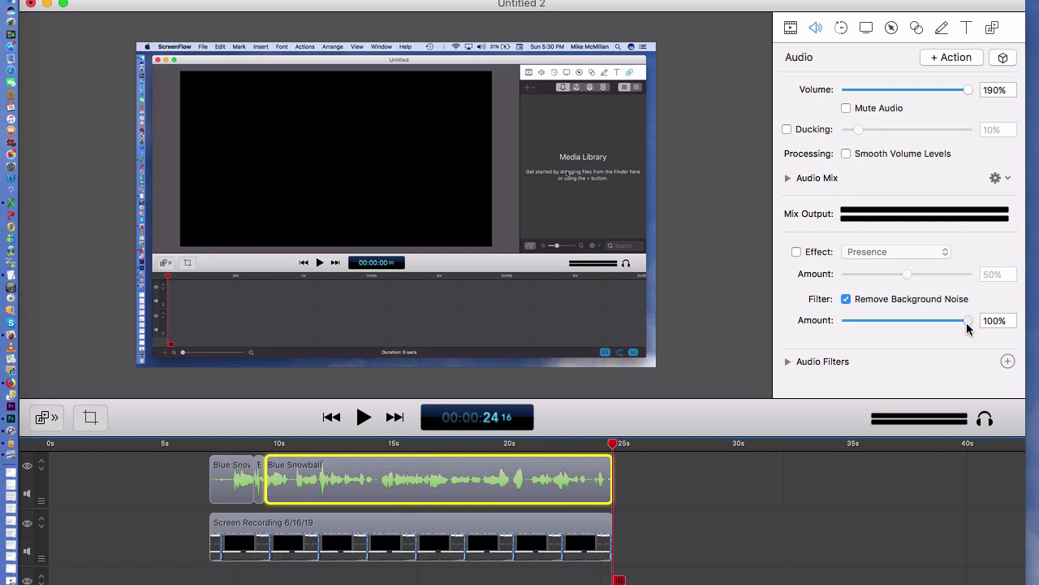
pyautogui.moveTo(966, 322); pyautogui.dragTo(949, 325)
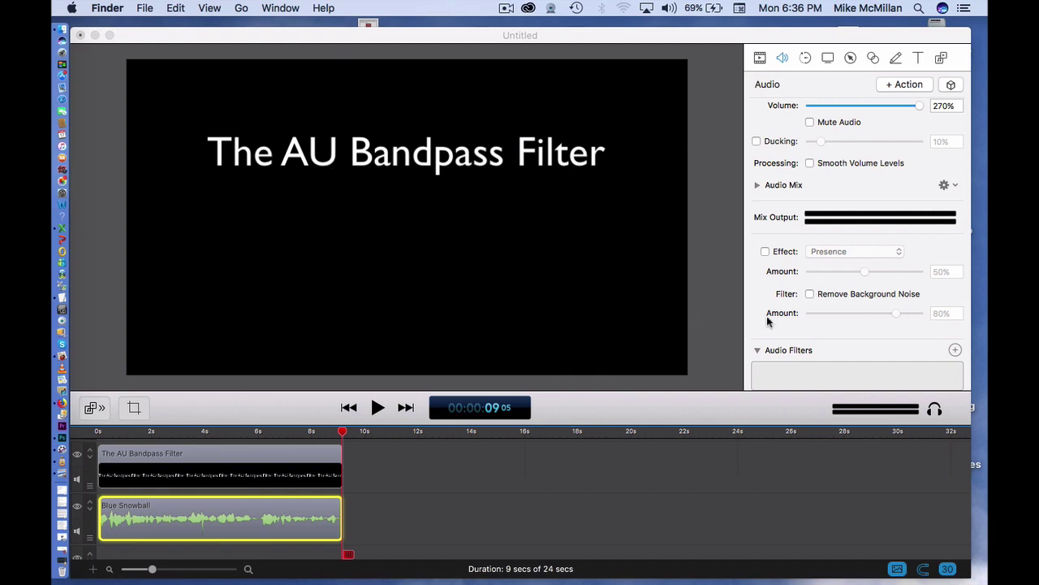
# - Add the Apple: AUBandpass audio filter to the Blue Snowball clip beneath the title
pyautogui.scroll(1, 844, 312)
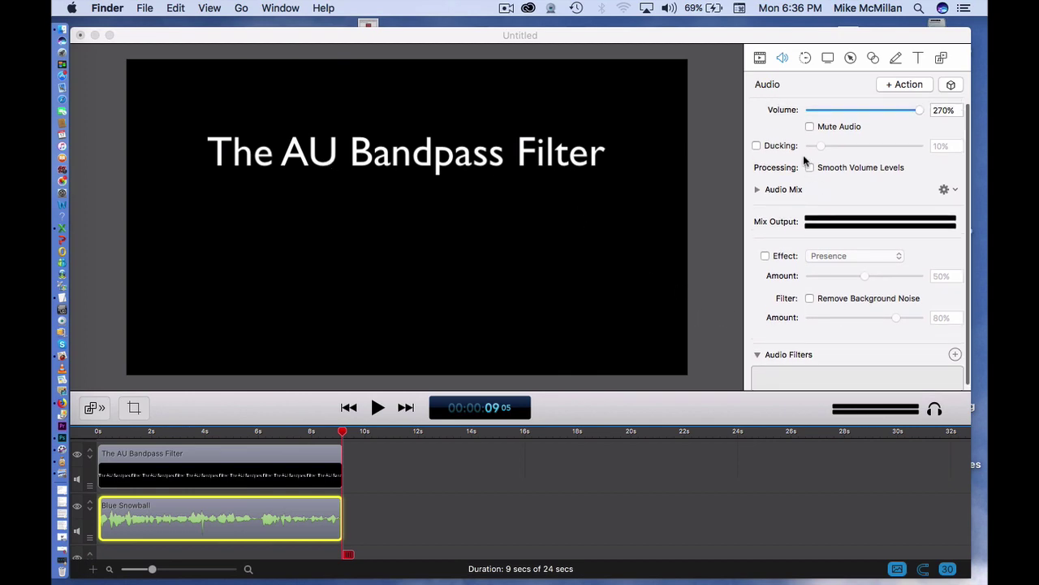
pyautogui.click(456, 528)
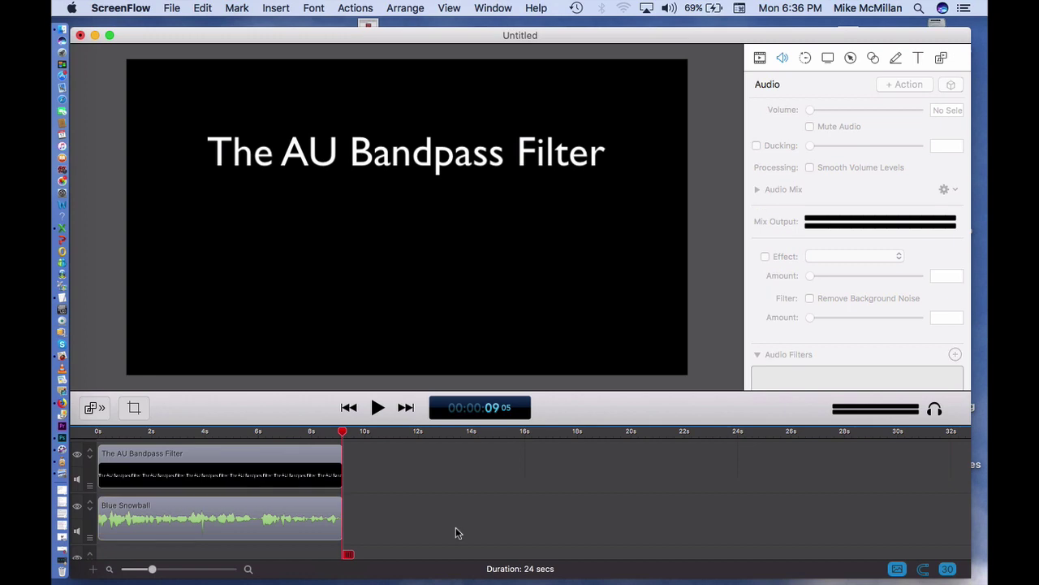
pyautogui.click(322, 520)
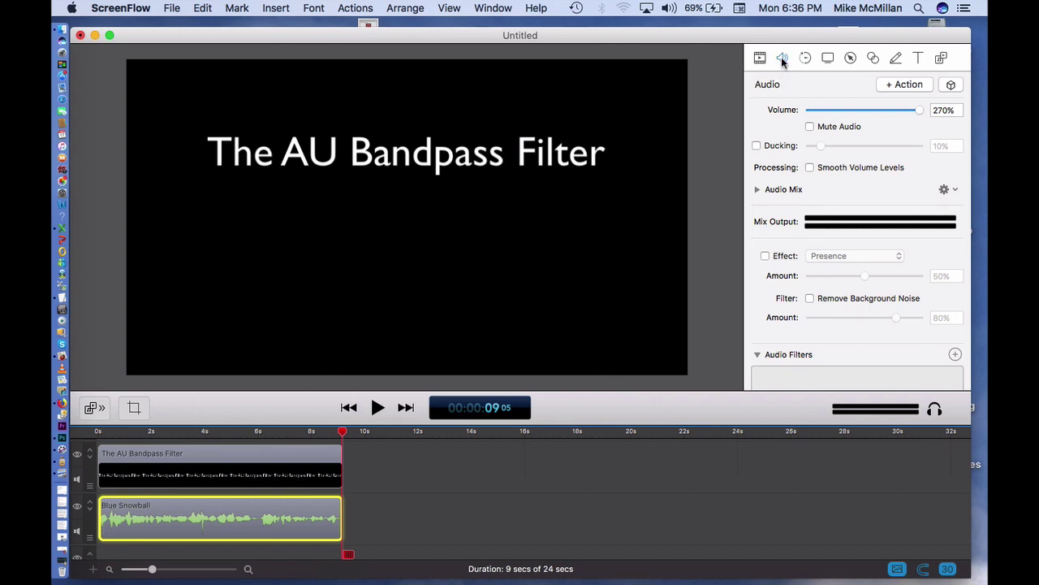
pyautogui.scroll(-2, 847, 367)
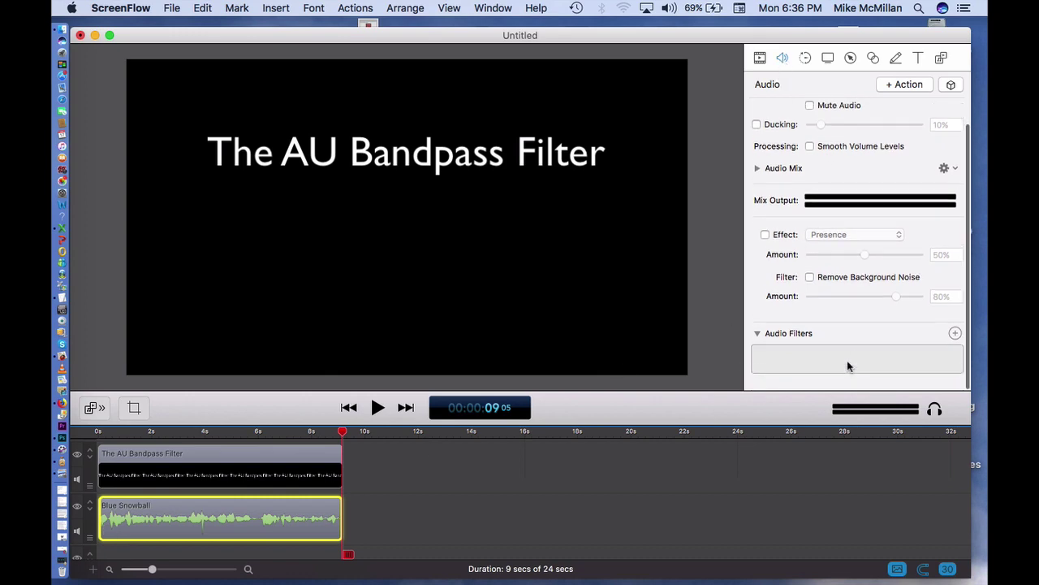
pyautogui.click(956, 349)
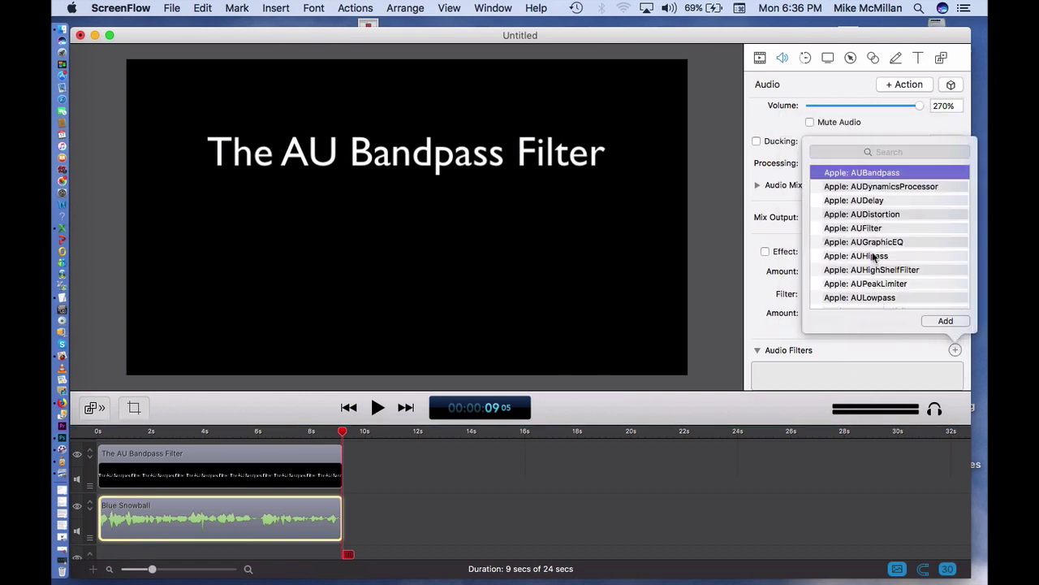
pyautogui.click(875, 241)
pyautogui.click(869, 274)
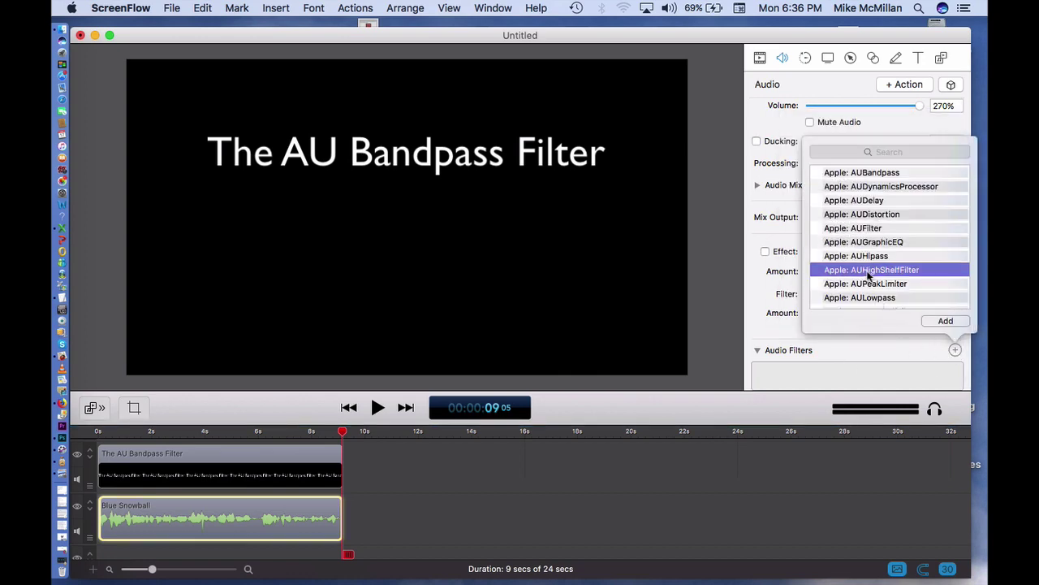
pyautogui.click(862, 177)
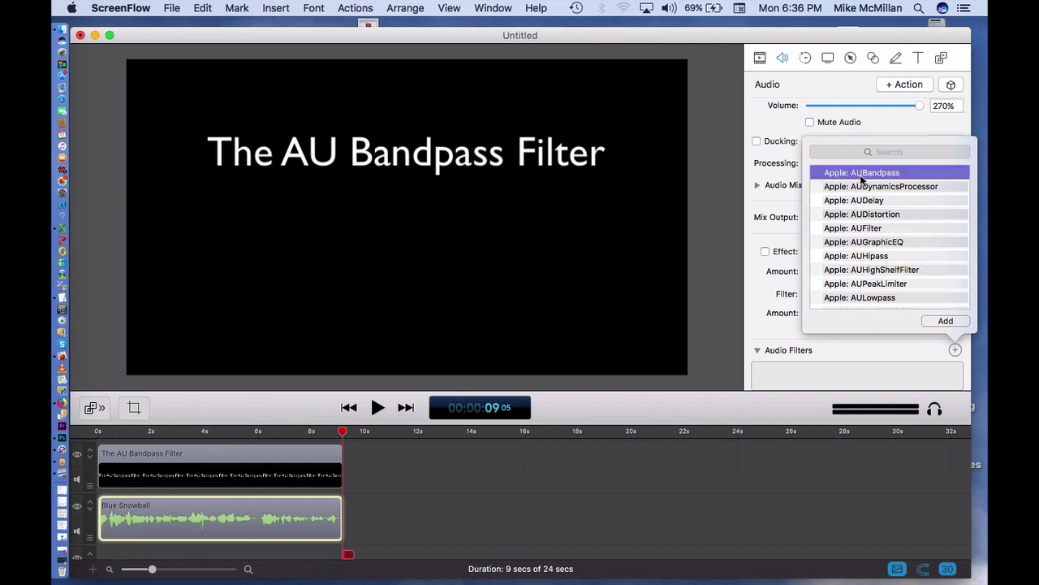
pyautogui.click(945, 321)
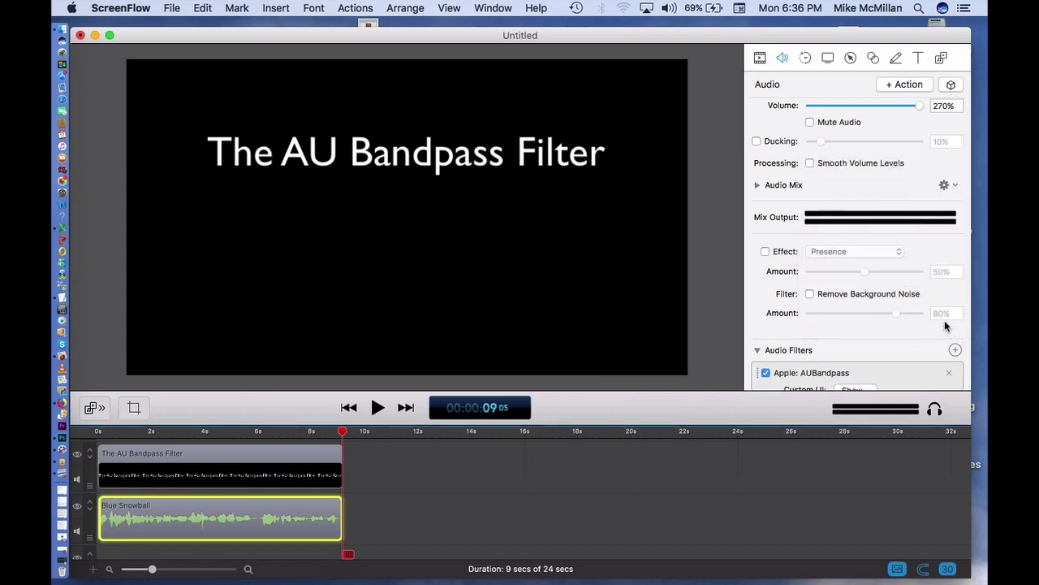
# - Set the AUBandpass filter's center frequency to about 11227 and its bandwidth to about 4266
pyautogui.scroll(-3, 849, 376)
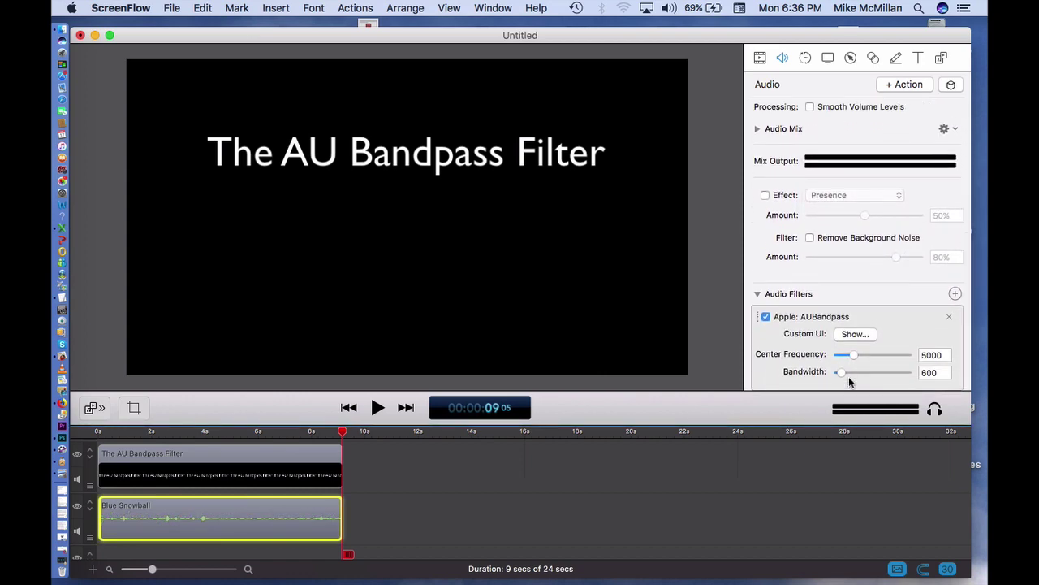
pyautogui.moveTo(853, 354); pyautogui.dragTo(908, 366)
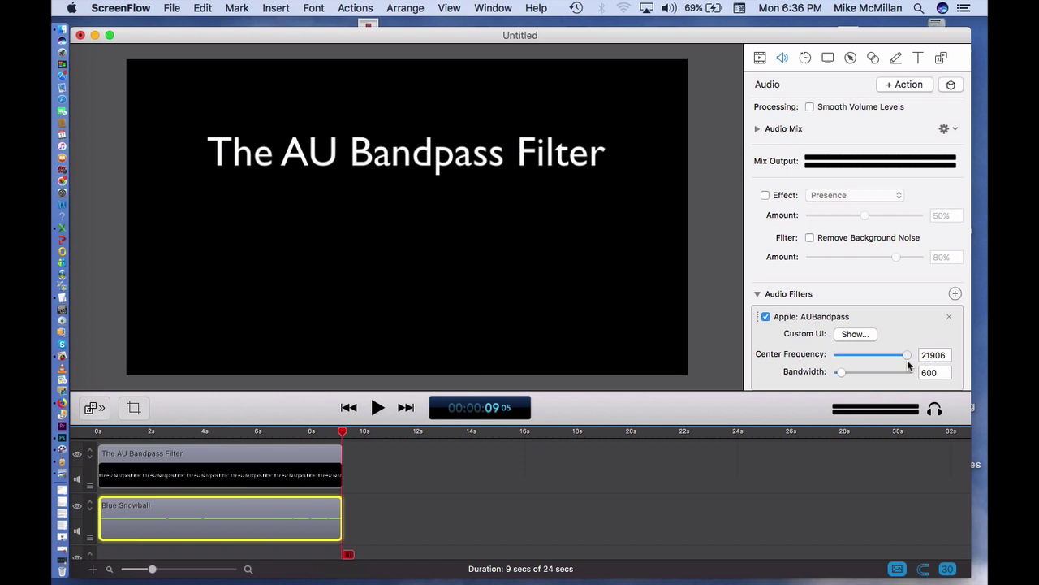
pyautogui.moveTo(902, 365); pyautogui.dragTo(863, 388)
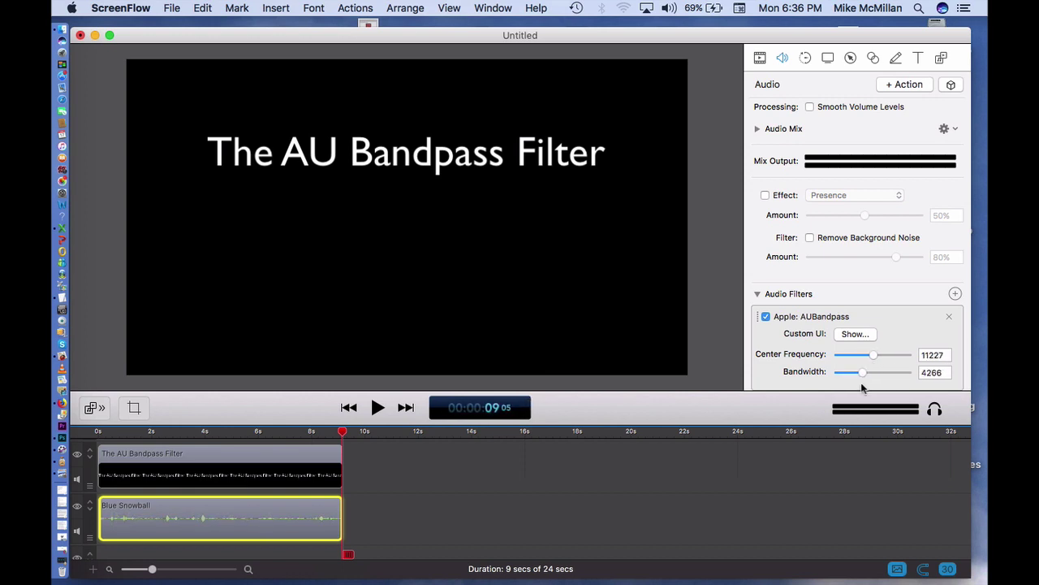
# - Open the bandpass filter's graph and try center frequencies of 22050, 1441 and 207 Hz, ending at about 230 Hz
pyautogui.click(854, 335)
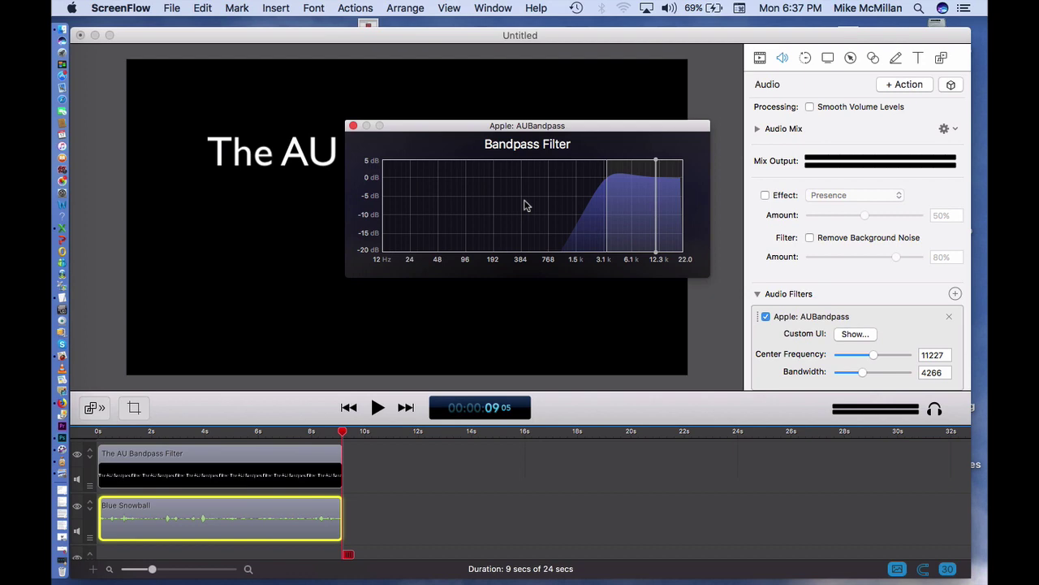
pyautogui.moveTo(877, 358); pyautogui.dragTo(913, 369)
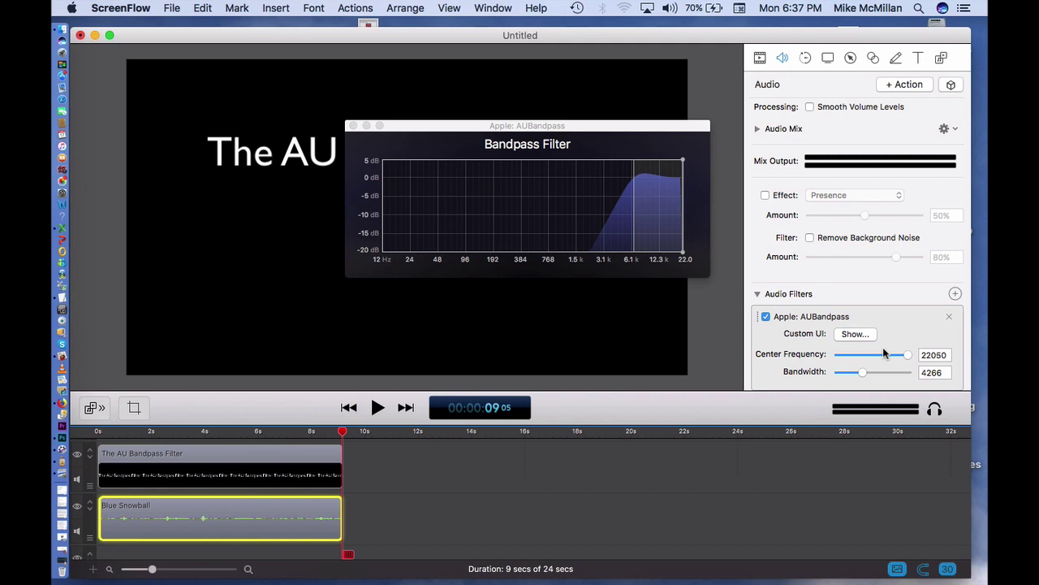
pyautogui.moveTo(908, 355); pyautogui.dragTo(842, 360)
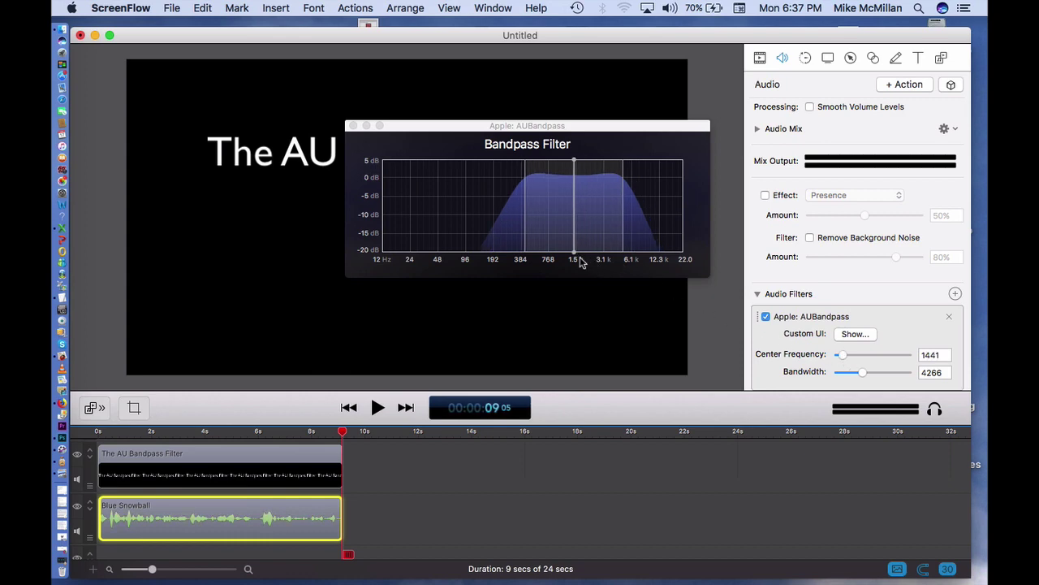
pyautogui.moveTo(575, 259); pyautogui.dragTo(497, 258)
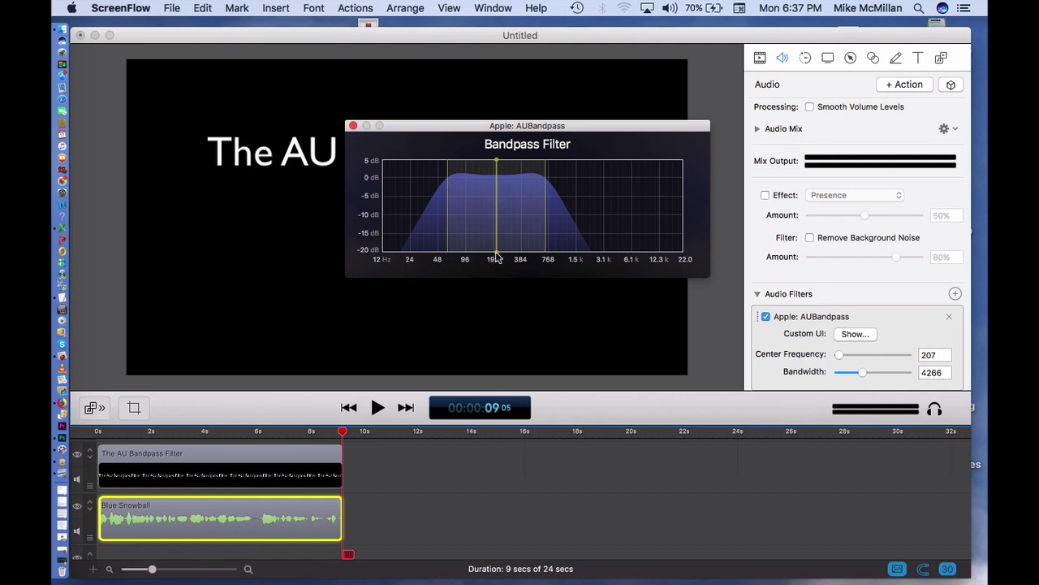
pyautogui.moveTo(497, 257)
pyautogui.moveTo(497, 257)
pyautogui.mouseDown()
pyautogui.moveTo(458, 258)
pyautogui.moveTo(485, 262)
pyautogui.moveTo(455, 270)
pyautogui.moveTo(501, 274)
pyautogui.mouseUp()
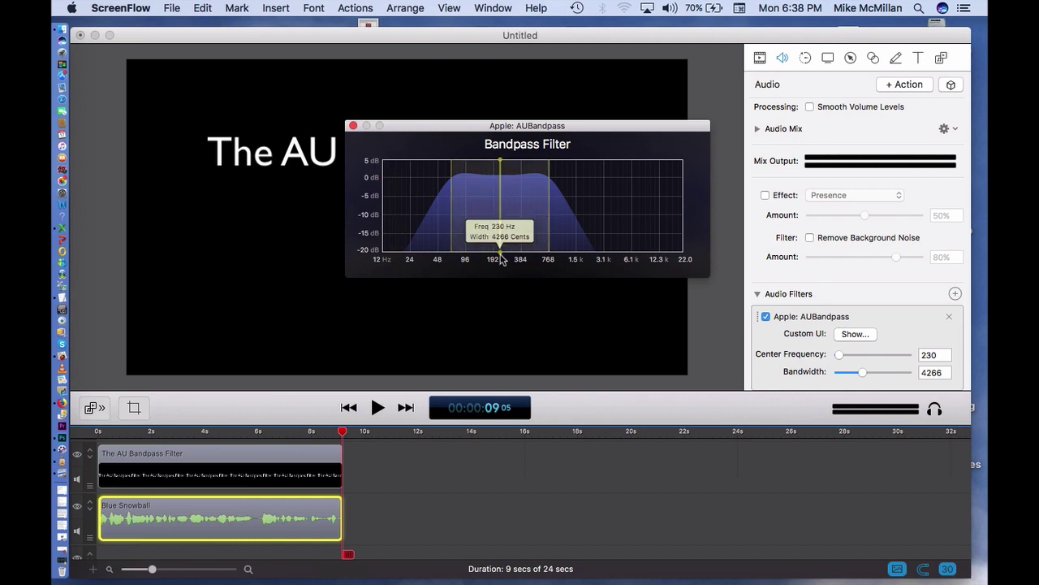
# - Lower the bandpass center frequency to about 105 Hz in the graph, then enter exactly 70
pyautogui.click(940, 357)
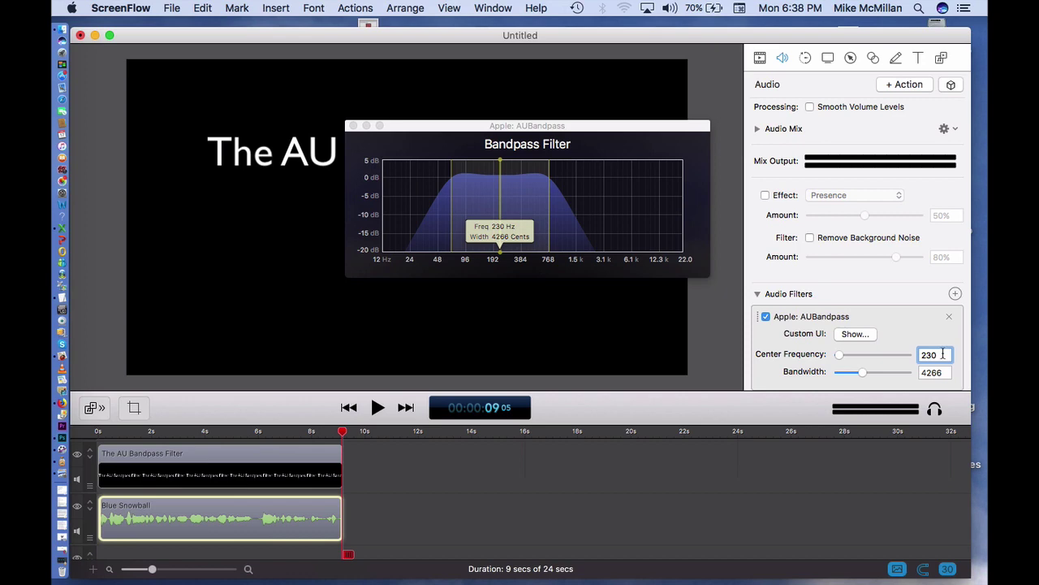
pyautogui.moveTo(936, 355); pyautogui.dragTo(916, 356)
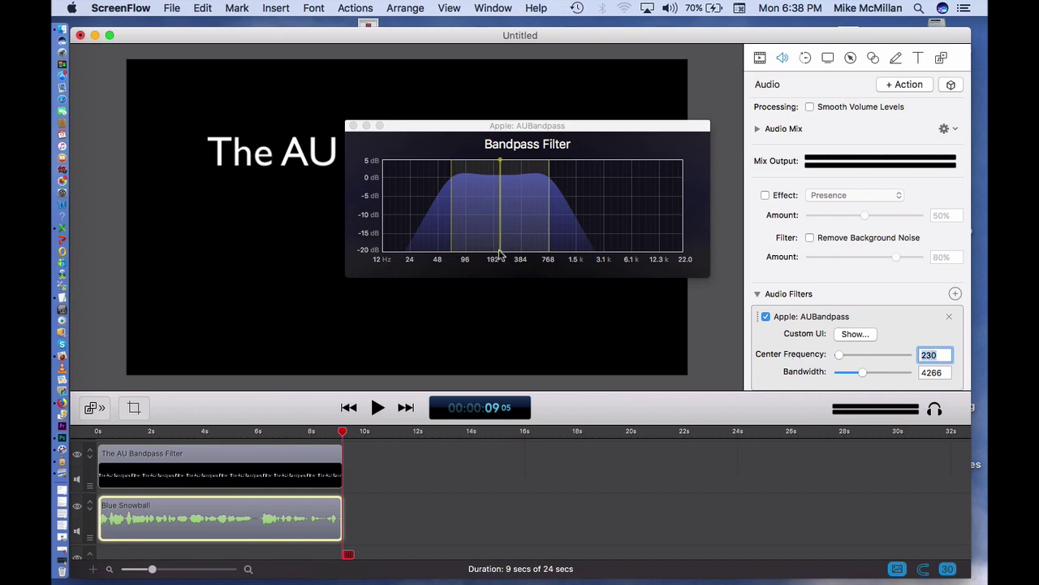
pyautogui.moveTo(504, 258); pyautogui.dragTo(469, 258)
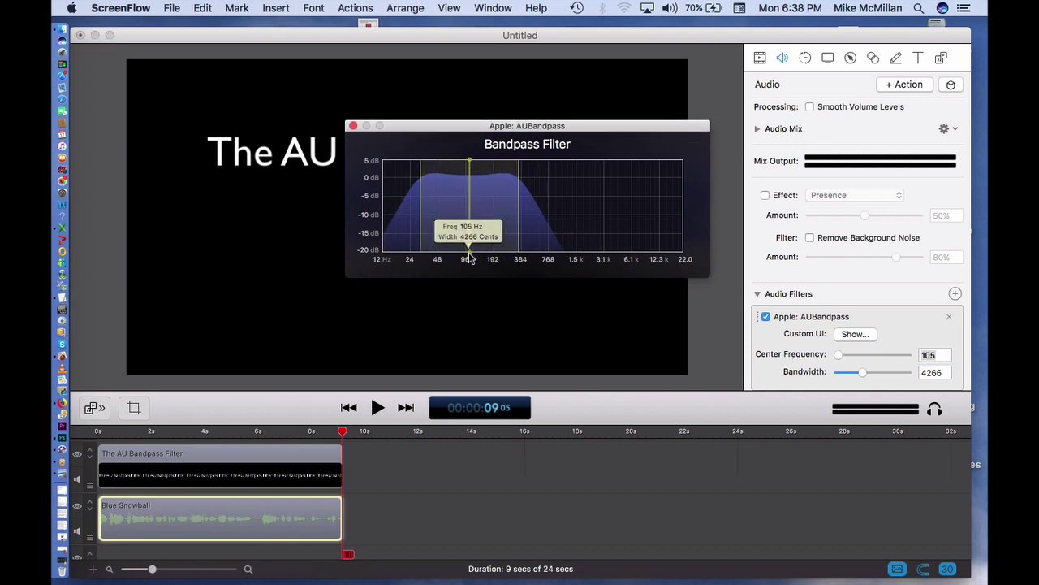
pyautogui.click(935, 355)
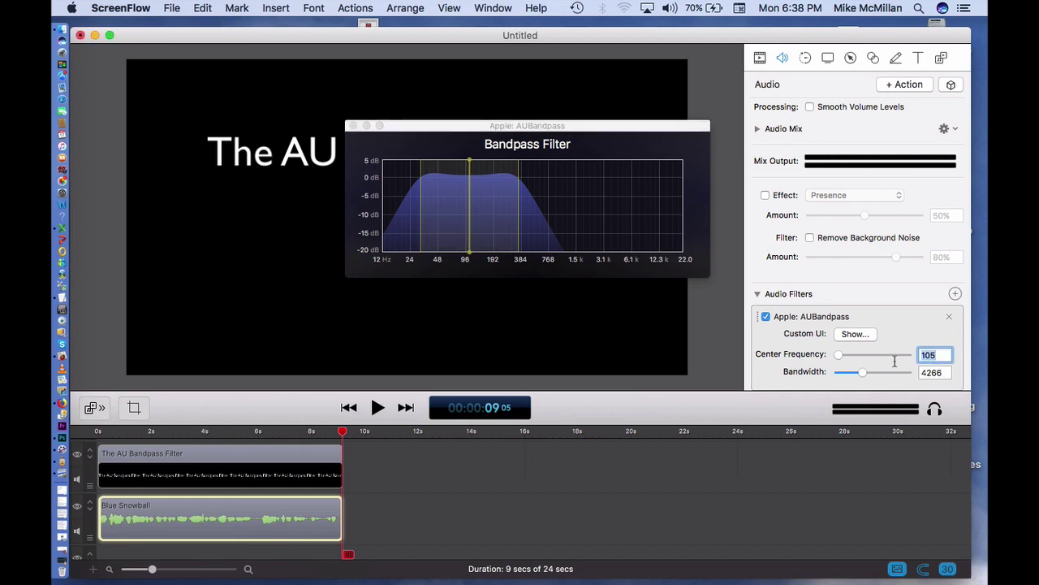
pyautogui.write('70')
pyautogui.press('Tab')
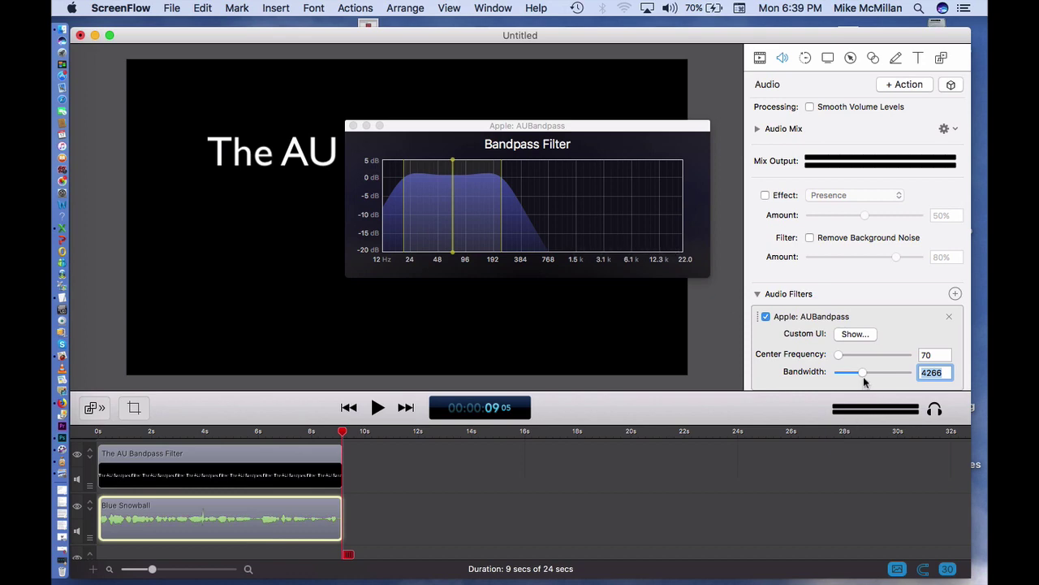
# - Try bandpass bandwidths of about 117 and 8038, set the bandwidth to 9000, and close the filter graph
pyautogui.moveTo(861, 373); pyautogui.dragTo(837, 376)
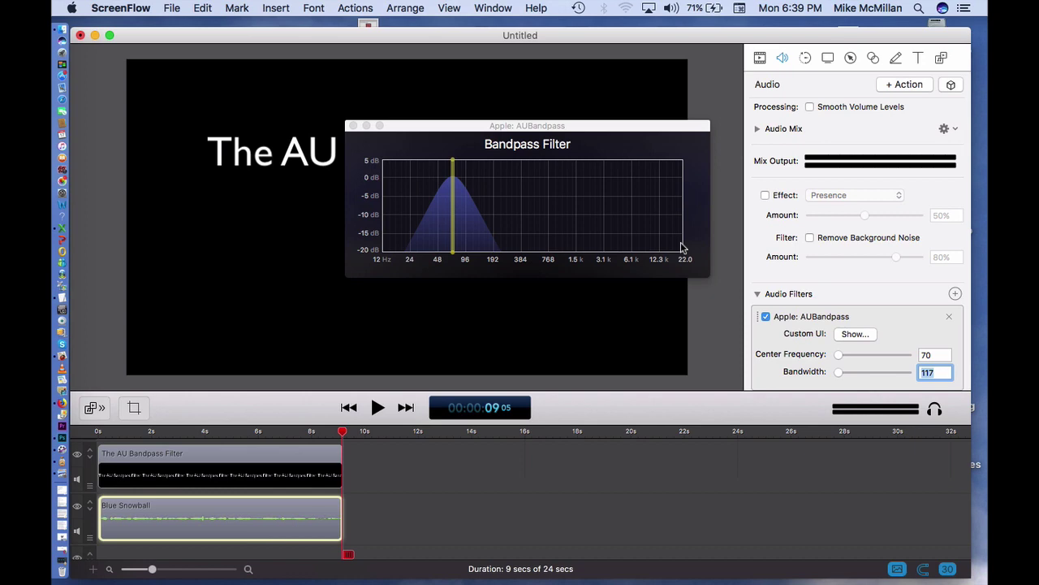
pyautogui.moveTo(839, 374); pyautogui.dragTo(884, 376)
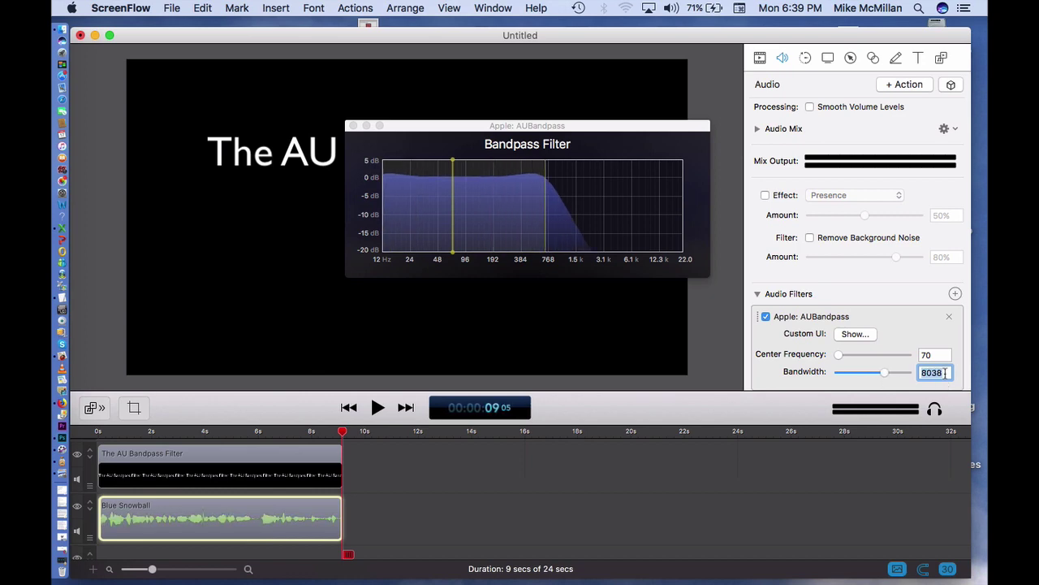
pyautogui.write('9000')
pyautogui.press('Return')
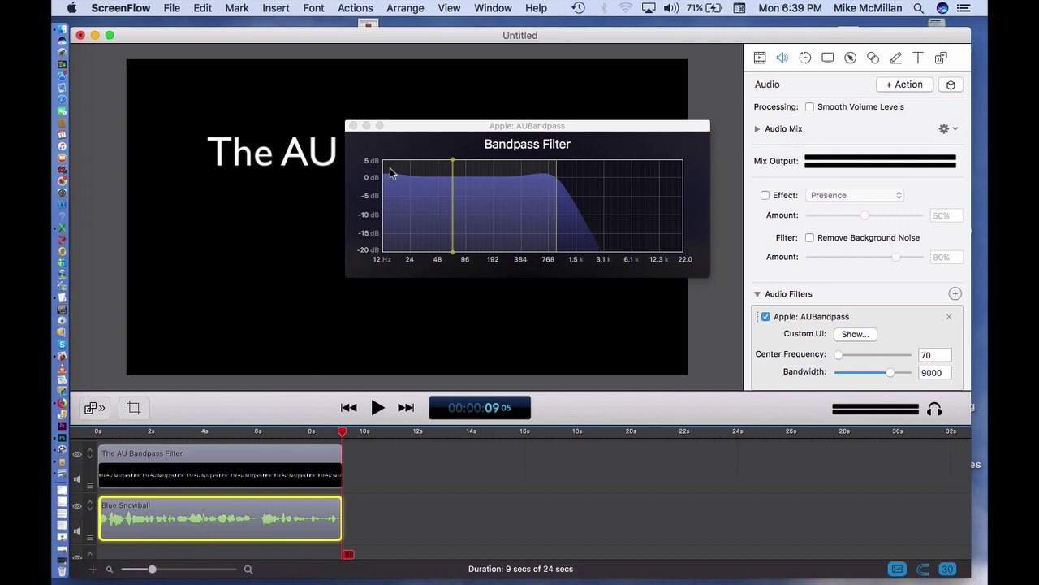
pyautogui.click(353, 127)
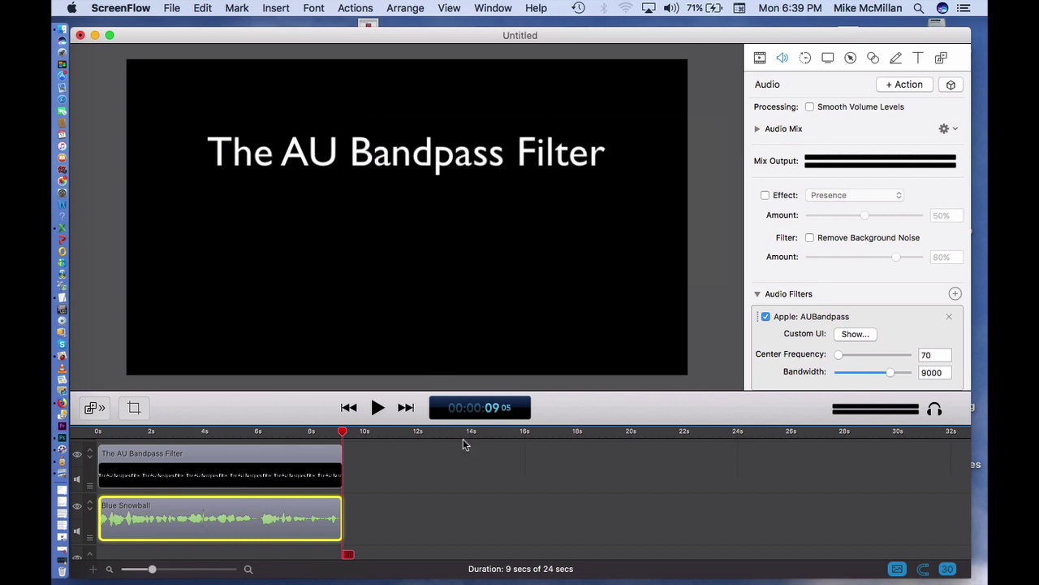
# - Select the Blue Snowball audio clip and add the Apple: AUHipass audio filter to it
pyautogui.moveTo(335, 524)
pyautogui.press('super+Tab')
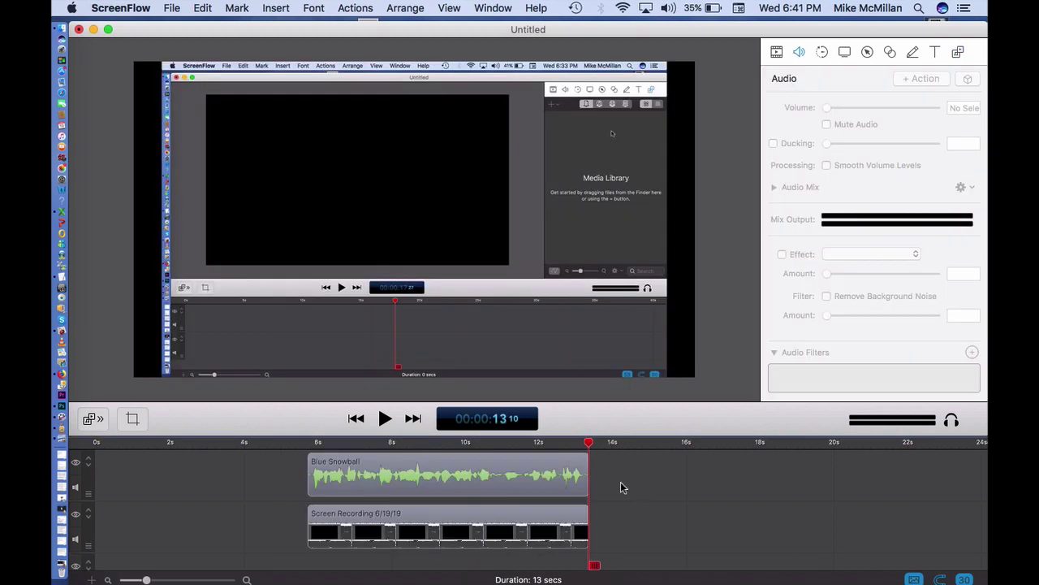
pyautogui.click(551, 477)
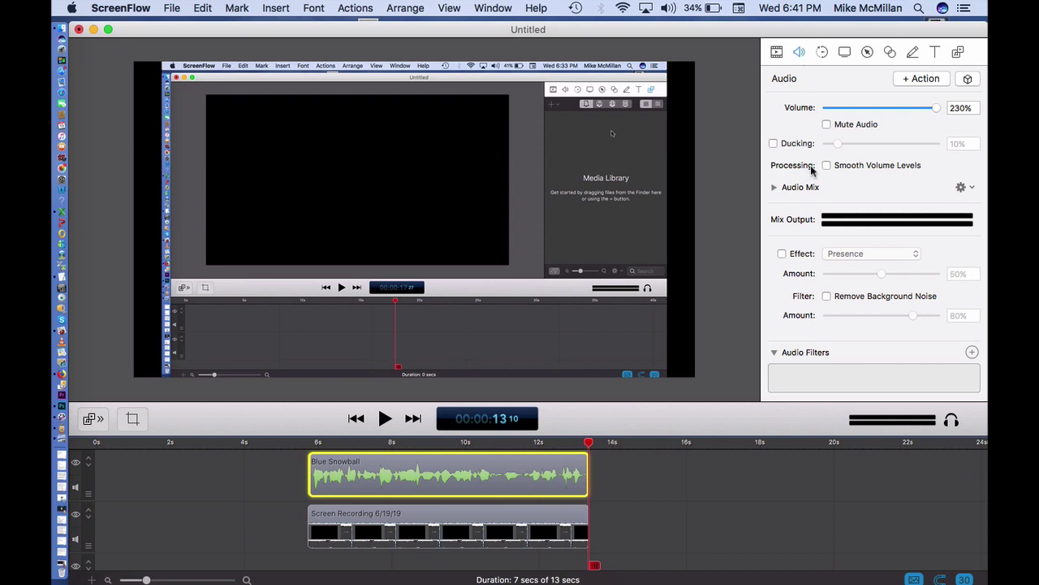
pyautogui.scroll(-1, 821, 342)
pyautogui.click(972, 353)
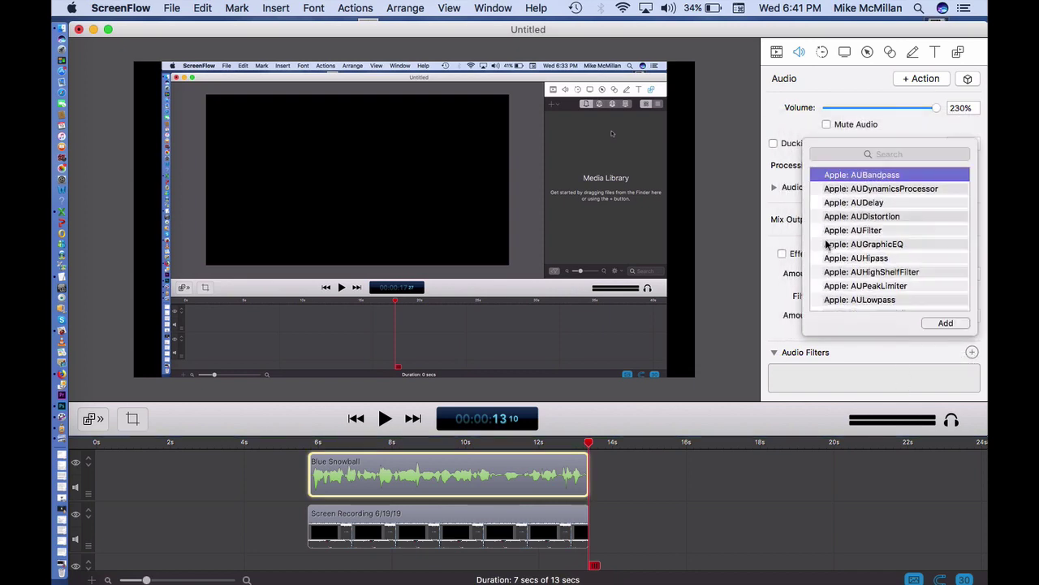
pyautogui.click(869, 258)
pyautogui.click(952, 323)
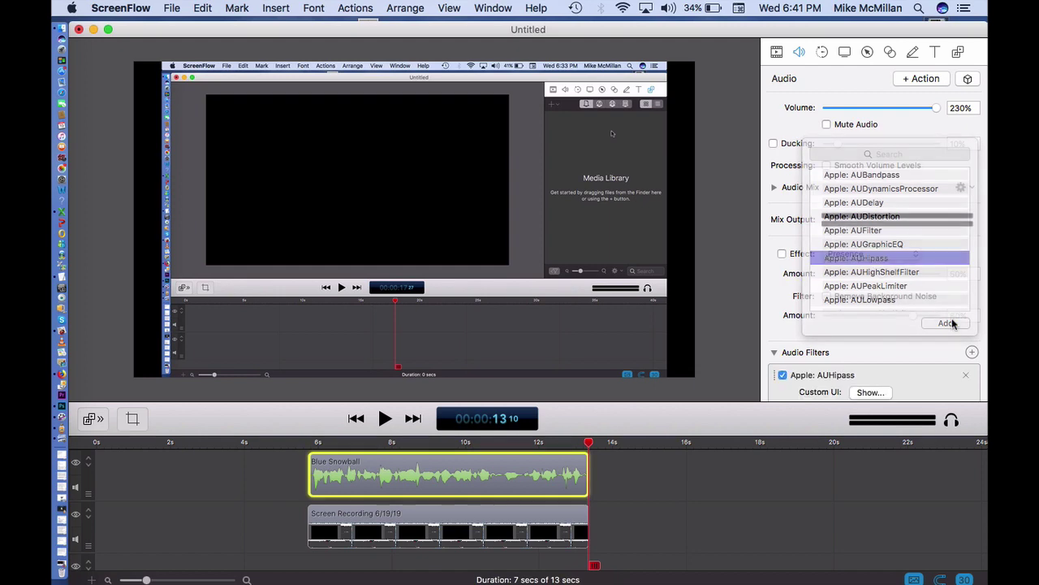
pyautogui.scroll(-2, 953, 323)
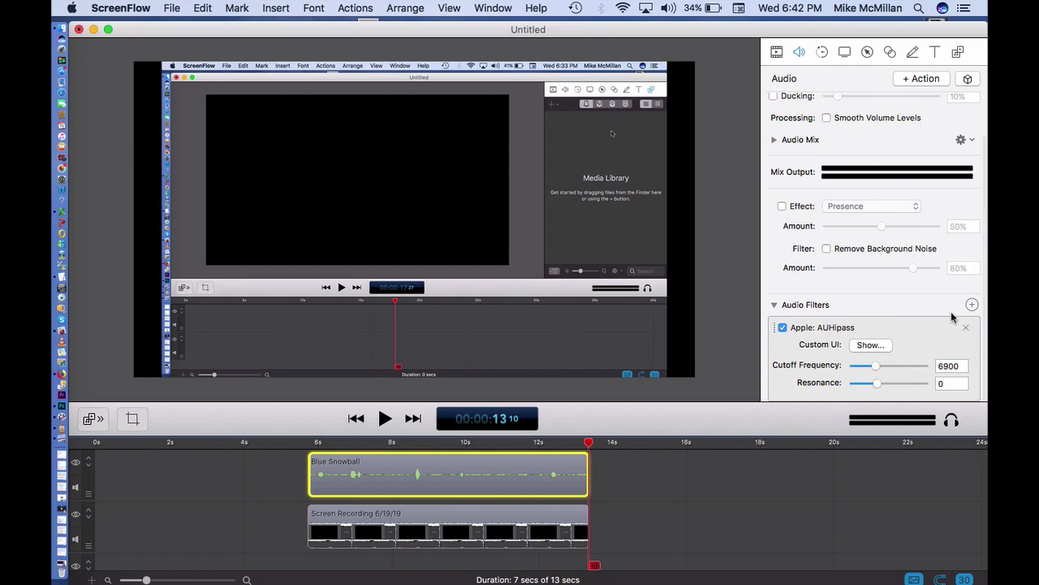
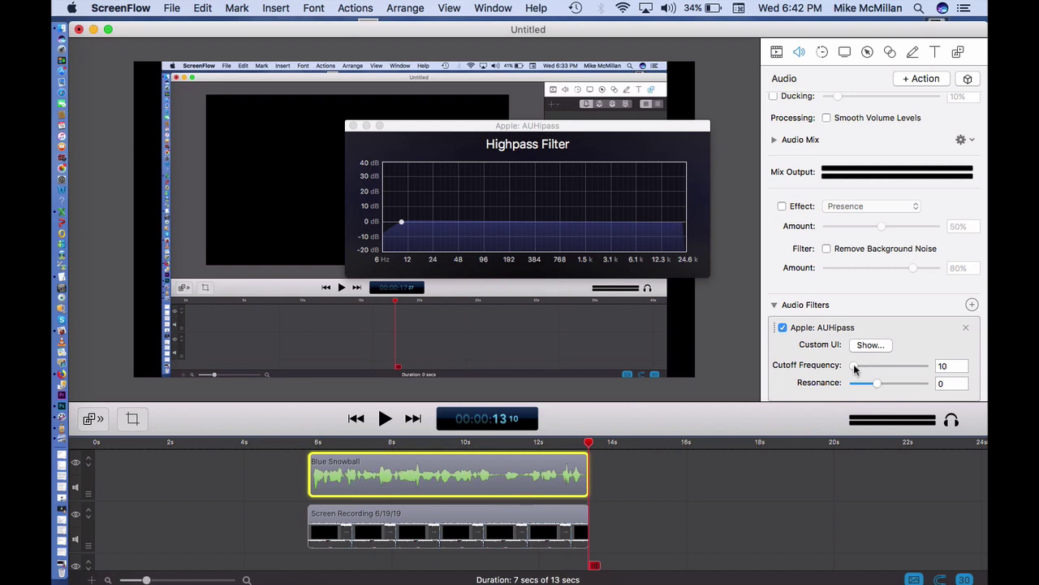
# - Try highpass cutoff frequencies of 10, 29, 319 and 4538 Hz in the filter graph, ending at about 606 Hz with a resonance of about 10
pyautogui.moveTo(854, 367)
pyautogui.mouseDown()
pyautogui.moveTo(869, 366)
pyautogui.moveTo(853, 368)
pyautogui.mouseUp()
pyautogui.moveTo(401, 221); pyautogui.dragTo(400, 220)
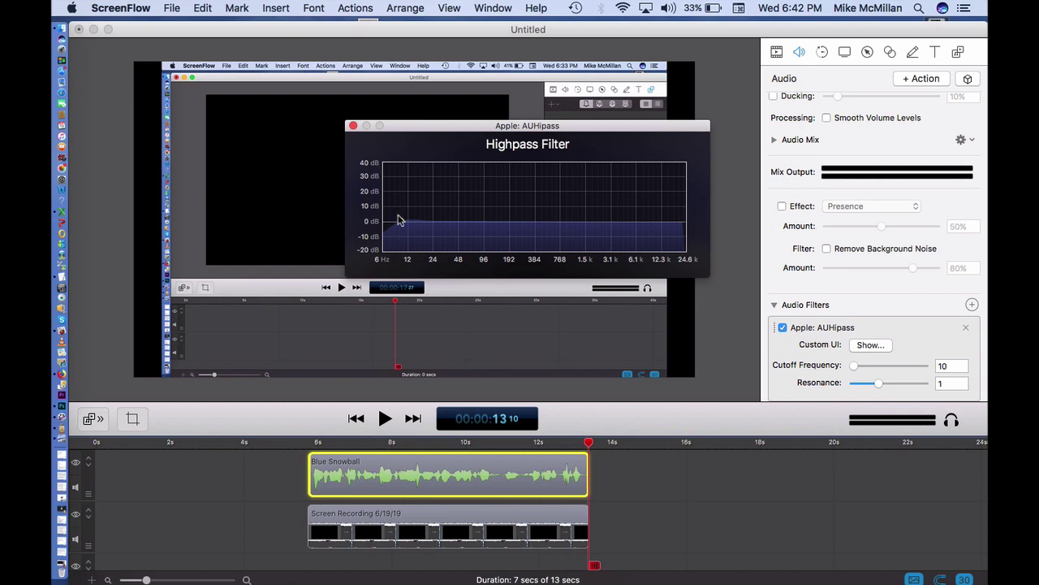
pyautogui.moveTo(402, 225); pyautogui.dragTo(439, 226)
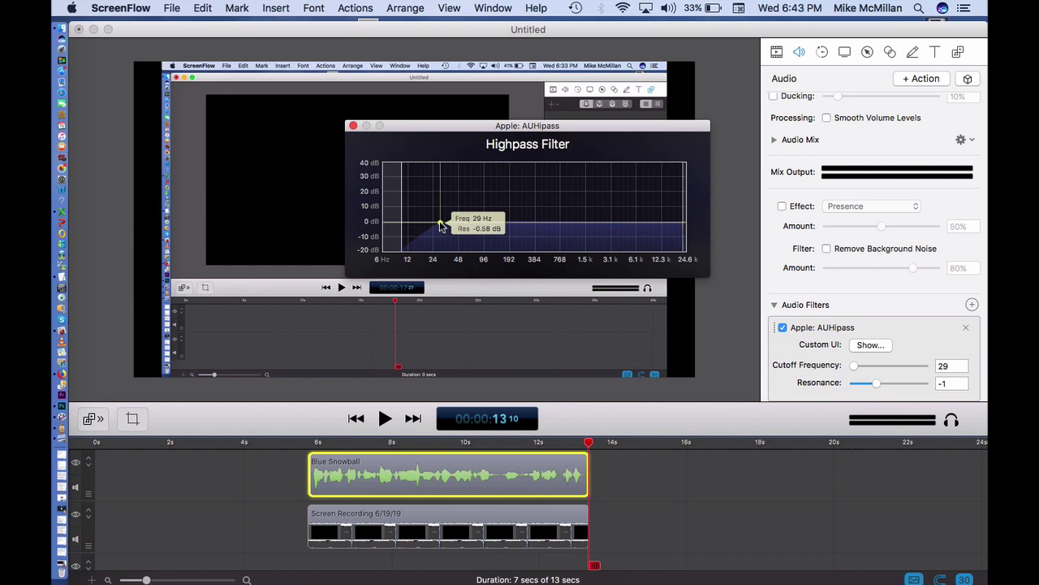
pyautogui.moveTo(439, 225); pyautogui.dragTo(527, 222)
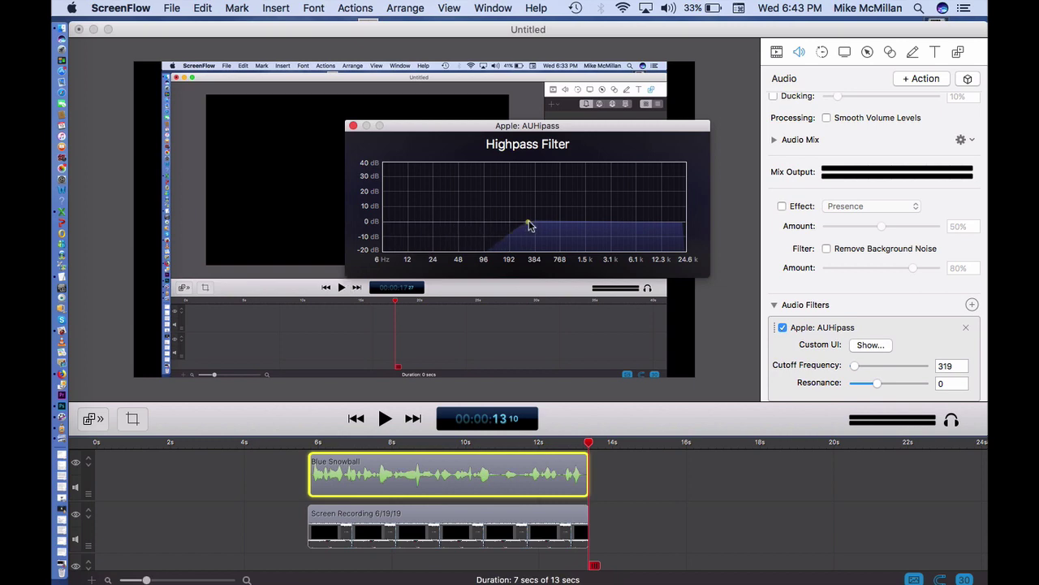
pyautogui.moveTo(528, 223); pyautogui.dragTo(625, 223)
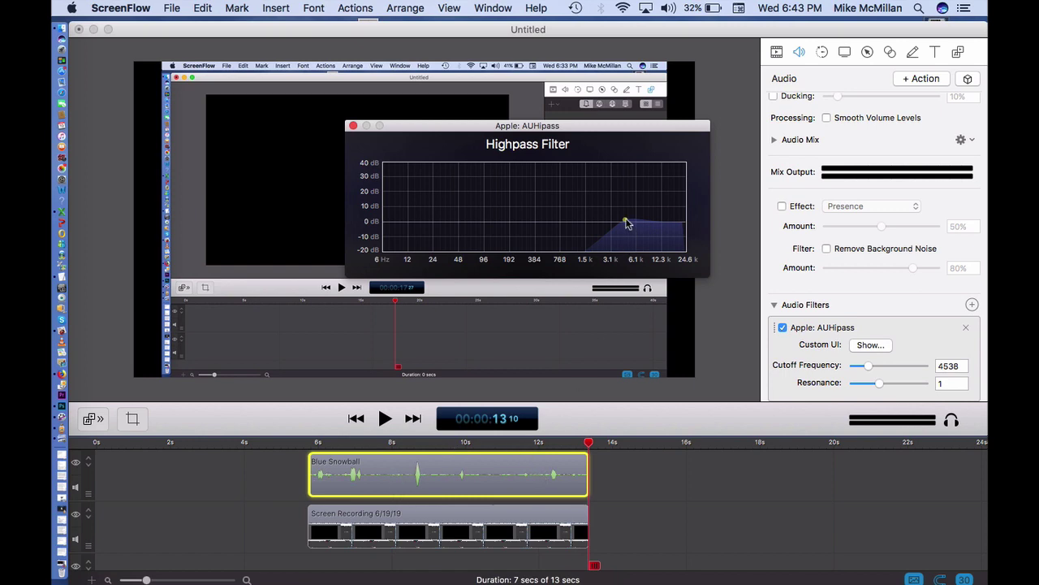
pyautogui.moveTo(625, 220); pyautogui.dragTo(551, 226)
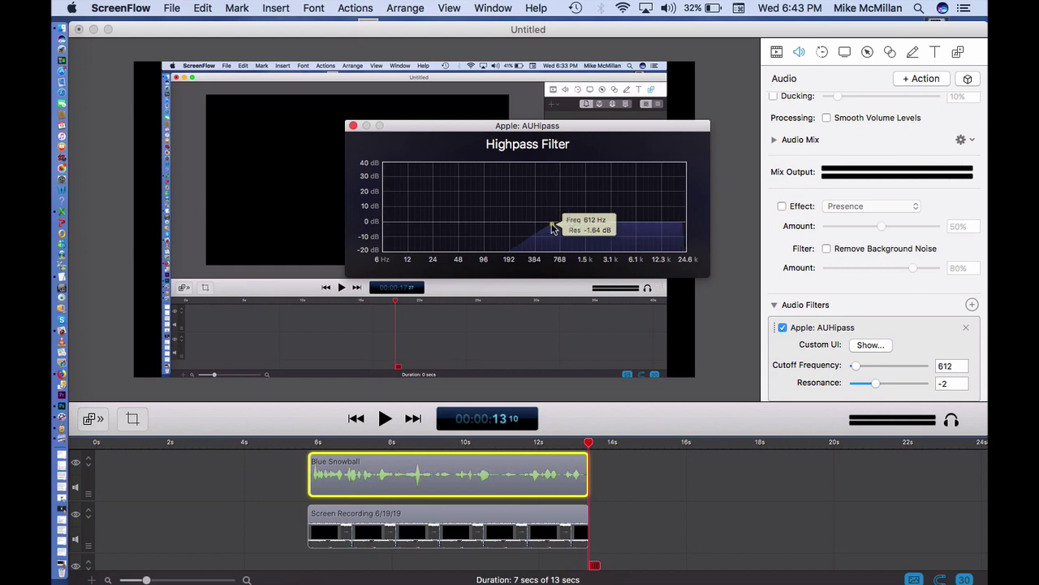
pyautogui.moveTo(551, 227); pyautogui.dragTo(552, 208)
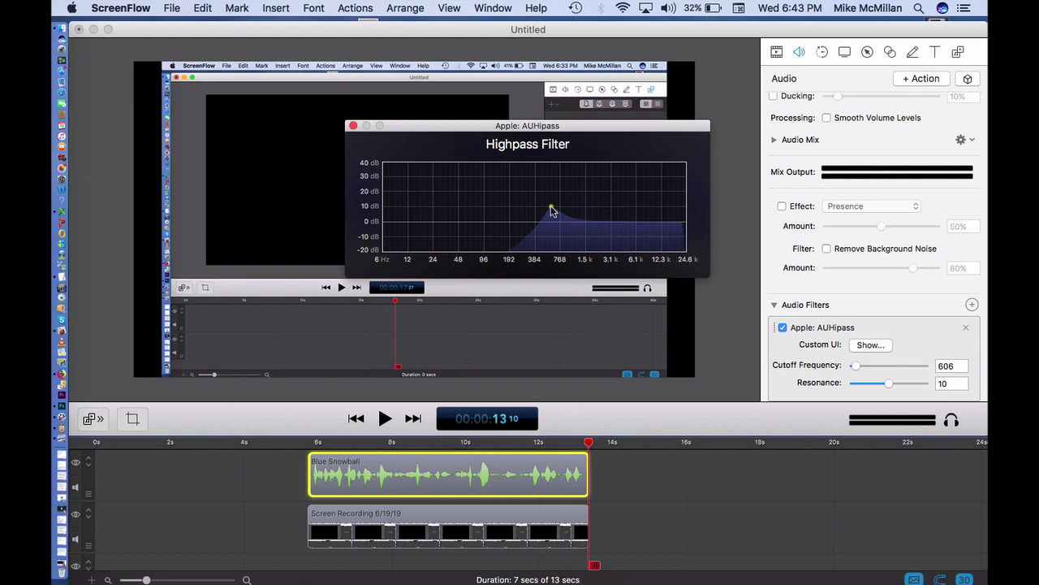
# - Select the built-in microphone audio clip in the param equalizer project and add the Apple: AUParametricEQ filter to it
pyautogui.moveTo(359, 468)
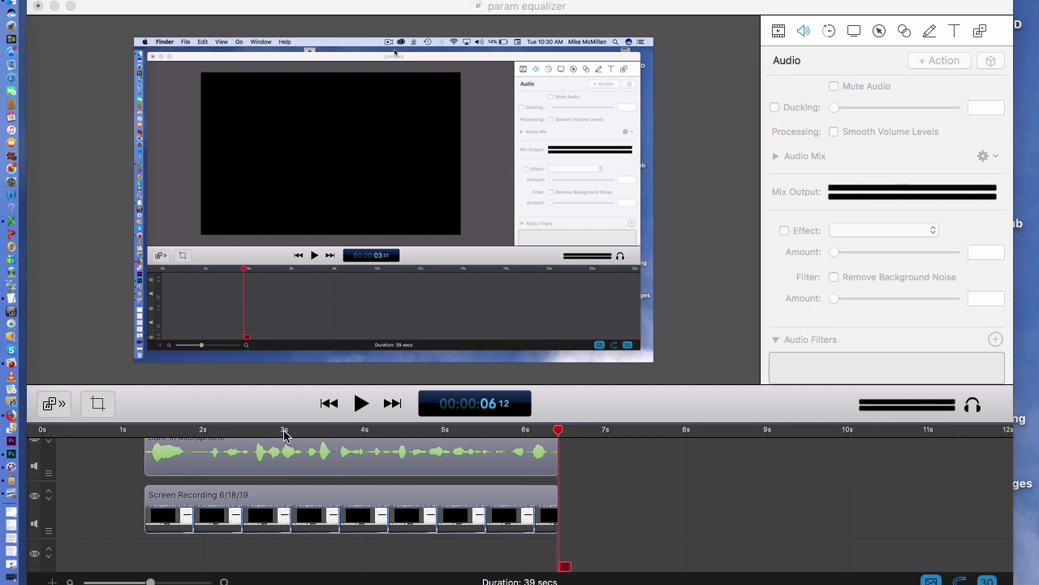
pyautogui.click(322, 455)
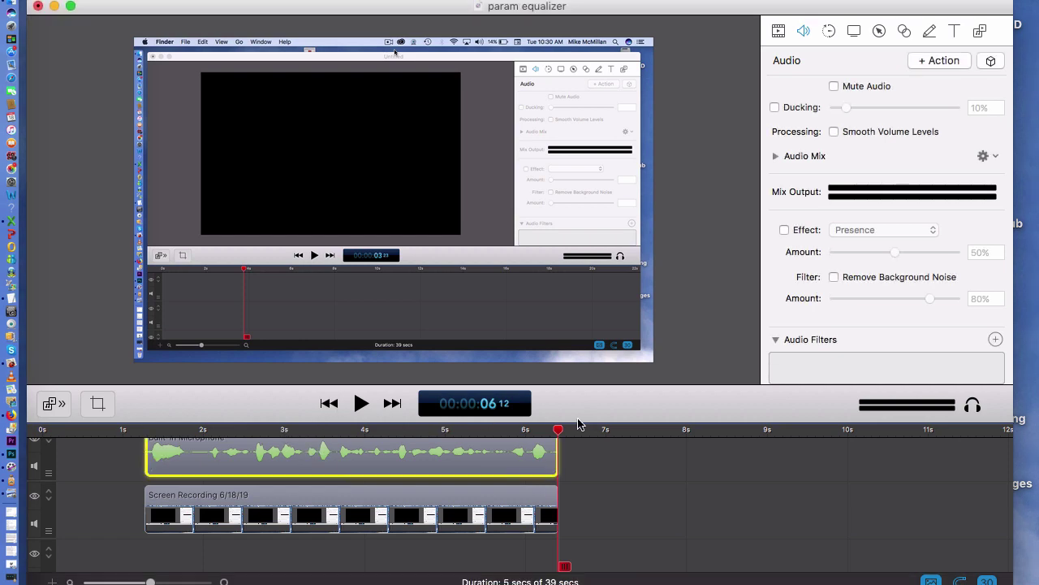
pyautogui.click(591, 461)
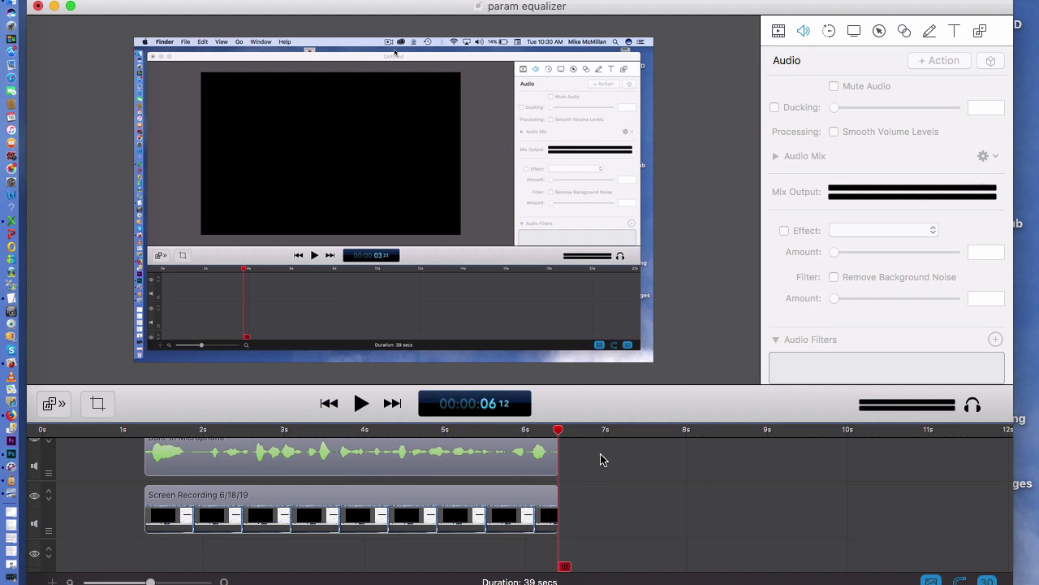
pyautogui.click(514, 452)
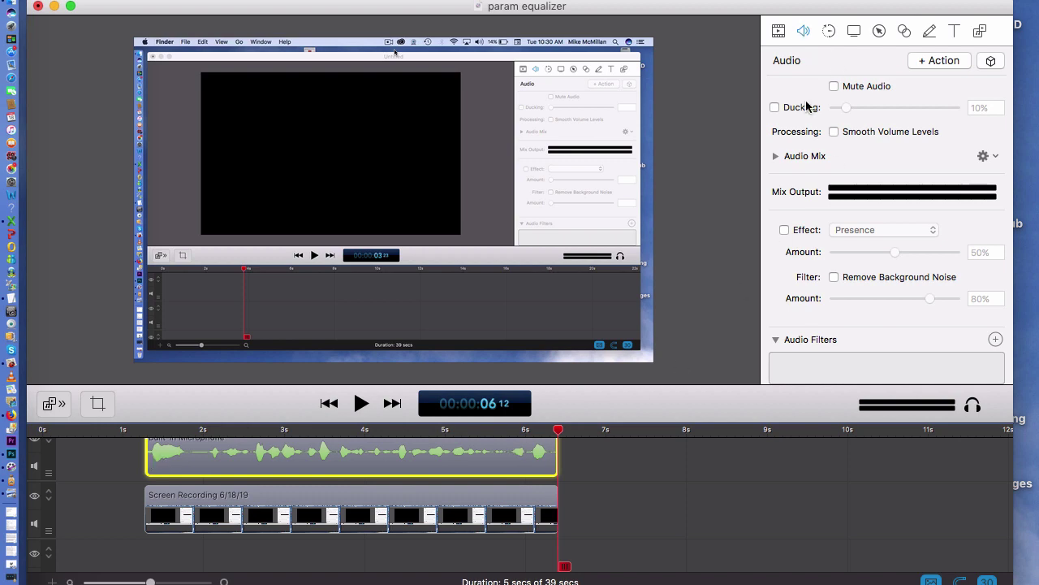
pyautogui.scroll(-1, 869, 327)
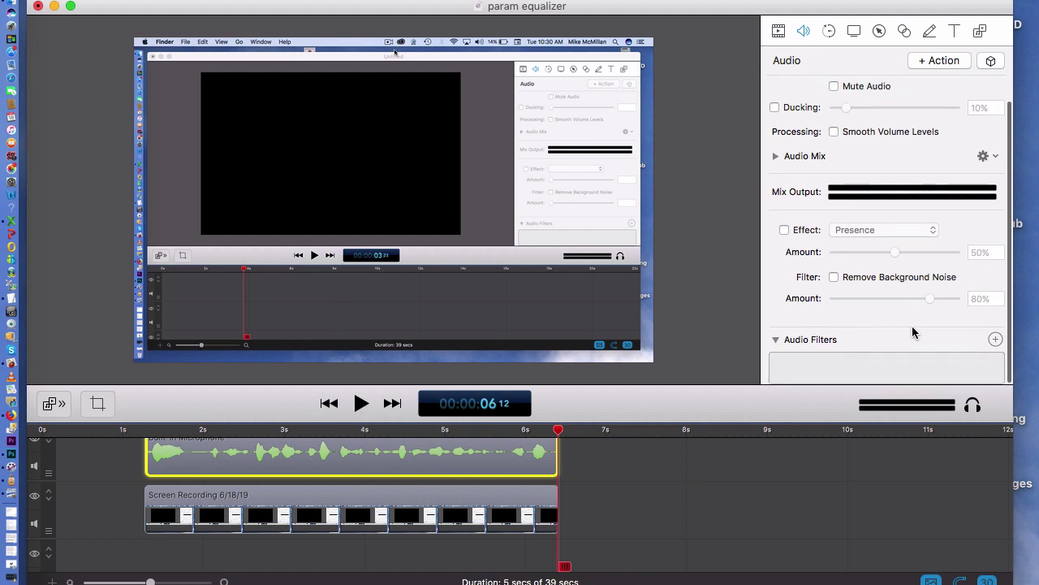
pyautogui.click(995, 339)
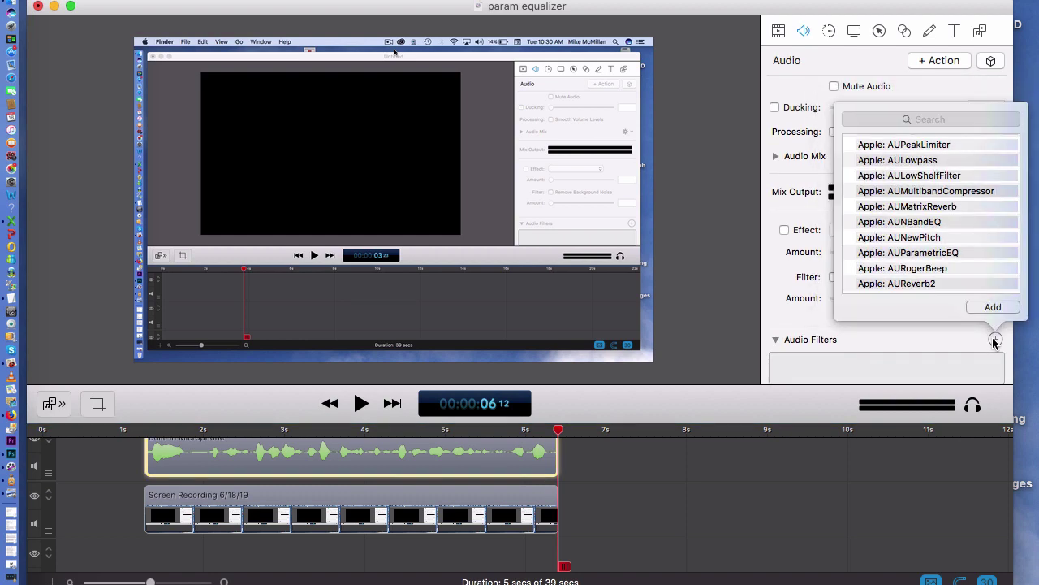
pyautogui.click(929, 256)
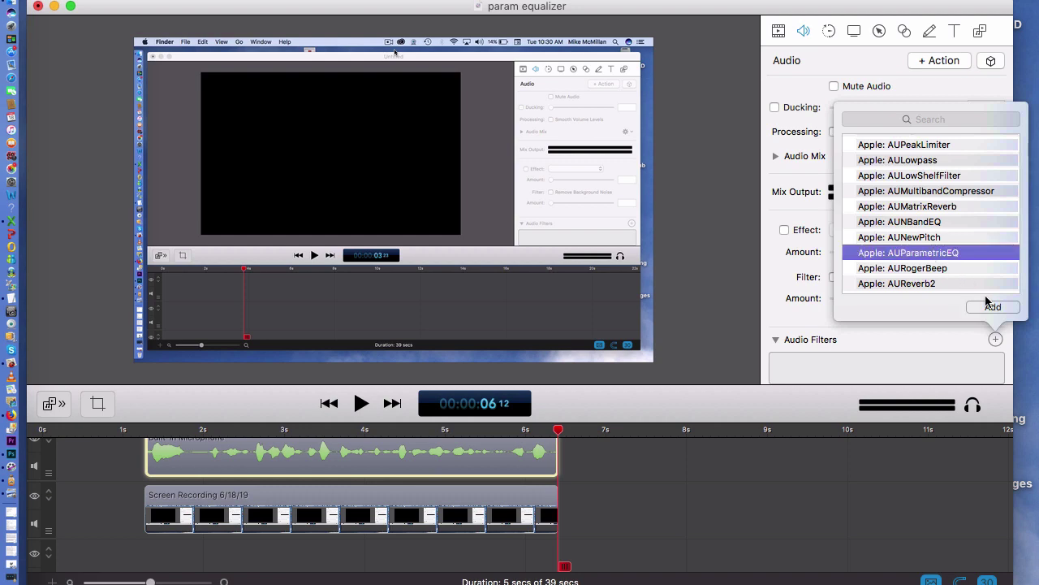
pyautogui.click(992, 307)
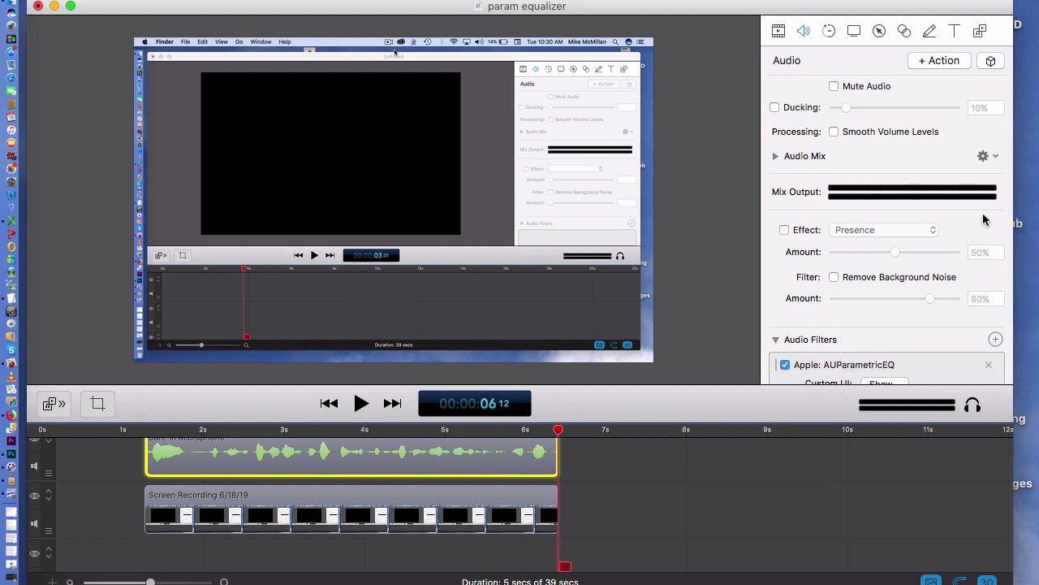
# - Open the parametric equalizer's graph, lower the center frequency to about 422, and enter exactly 140
pyautogui.scroll(-3, 944, 255)
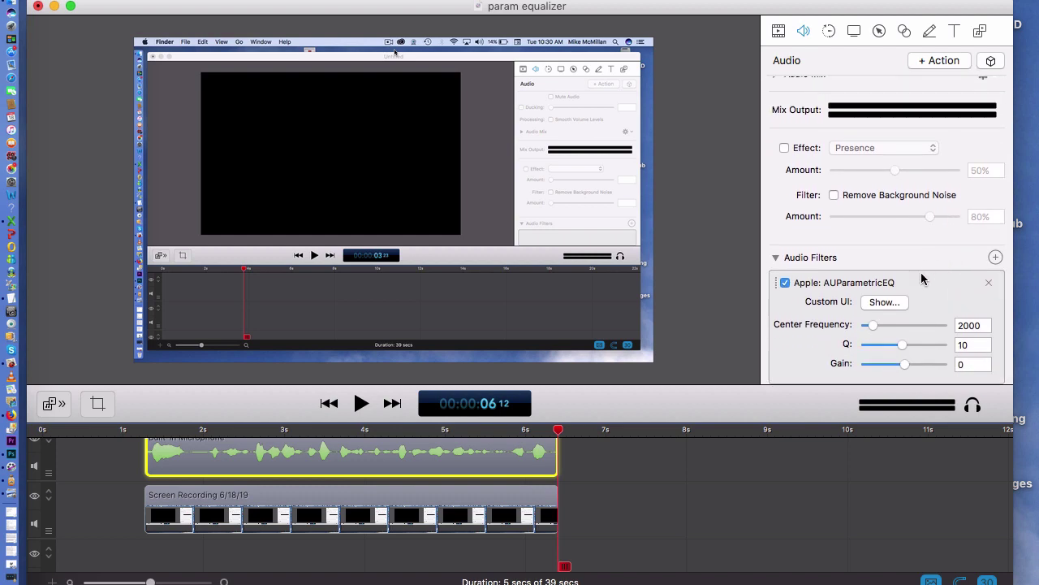
pyautogui.click(883, 302)
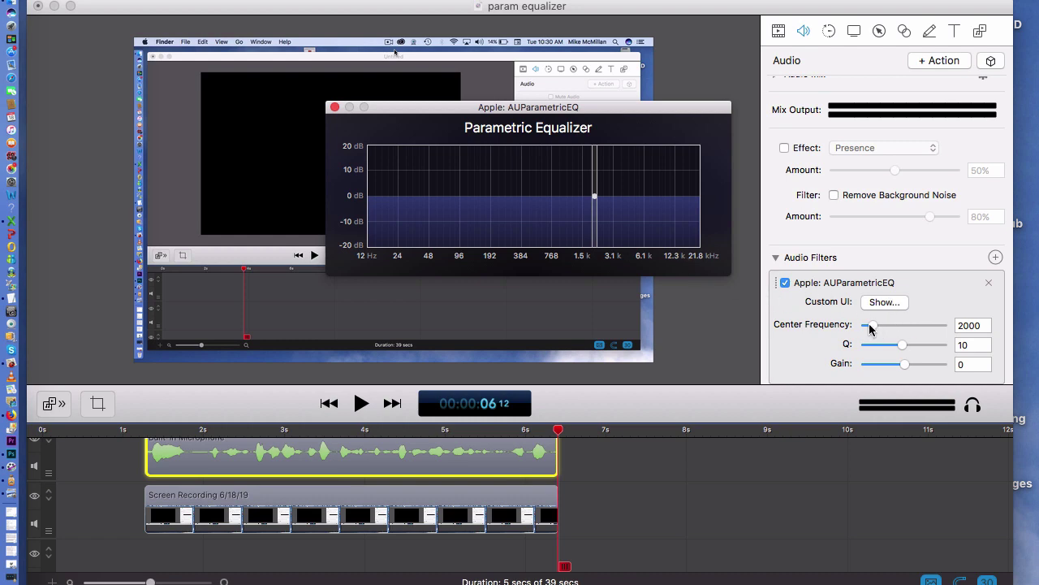
pyautogui.moveTo(873, 326)
pyautogui.mouseDown()
pyautogui.moveTo(958, 328)
pyautogui.moveTo(853, 326)
pyautogui.moveTo(877, 342)
pyautogui.moveTo(866, 344)
pyautogui.mouseUp()
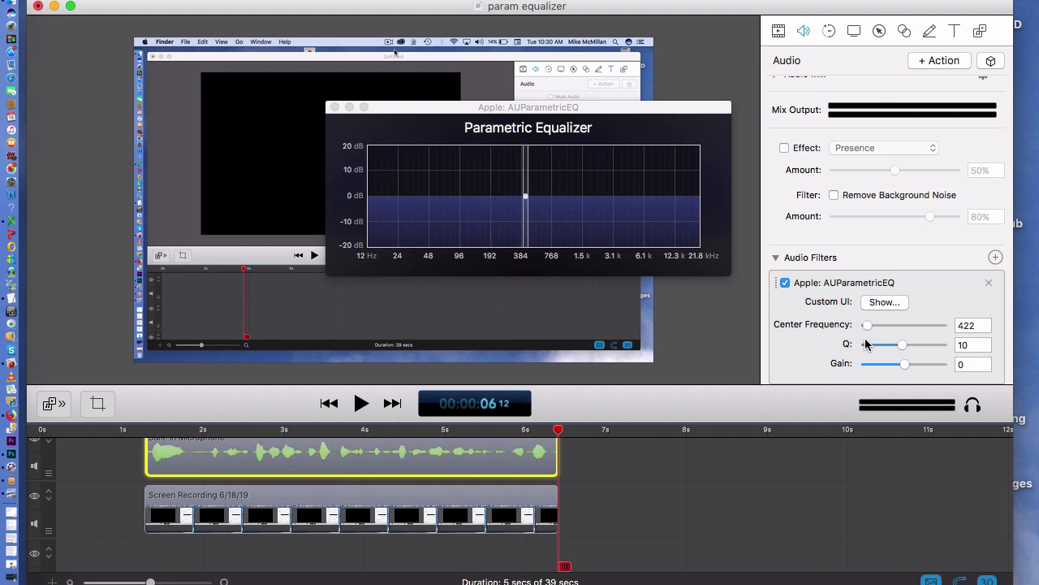
pyautogui.moveTo(975, 326); pyautogui.dragTo(949, 328)
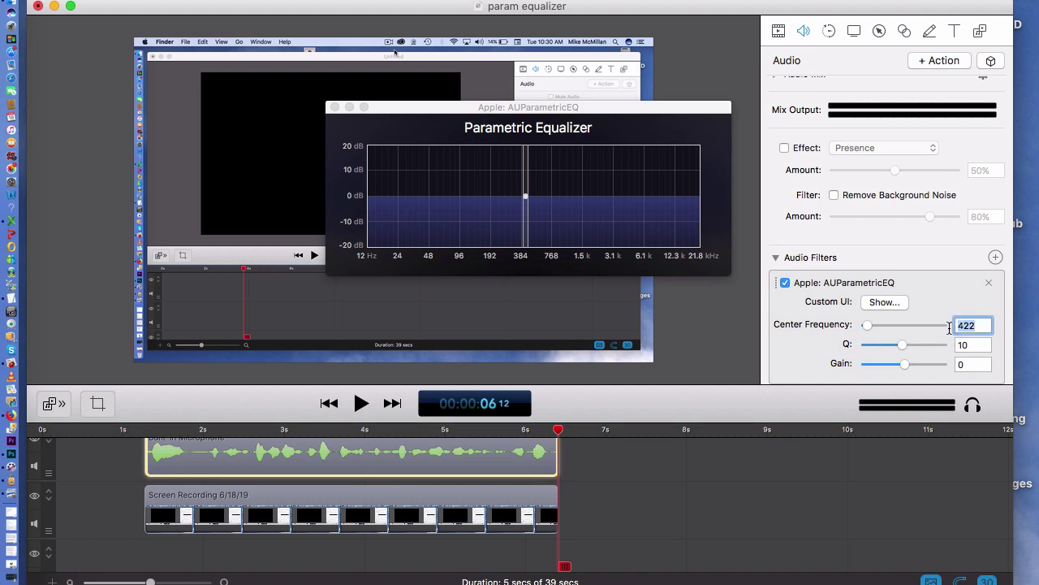
pyautogui.write('140')
pyautogui.press('Tab')
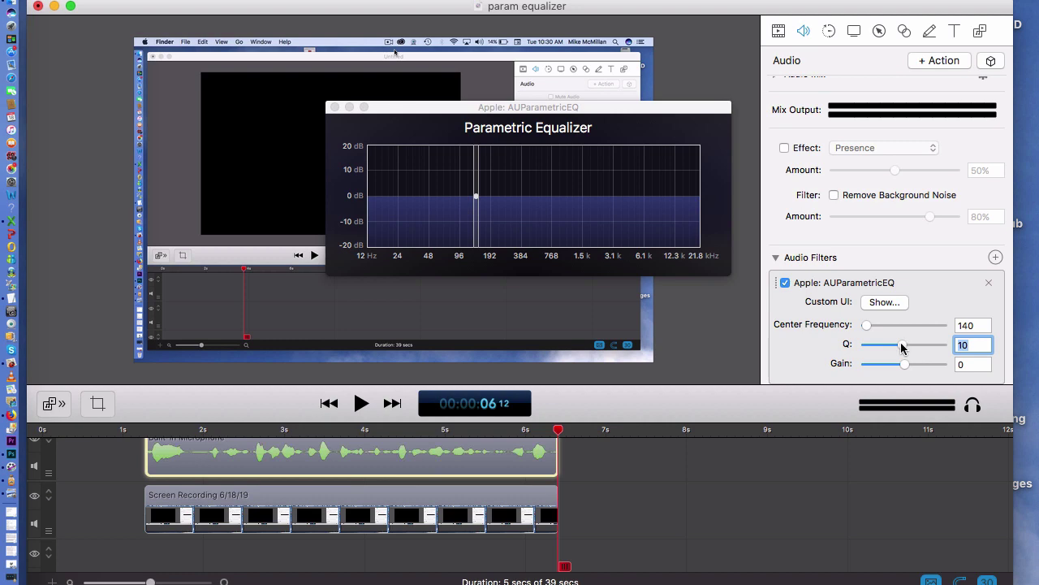
# - Try a Q of 1 and settle on 4 for the parametric equalizer, then try gains of -18 and about 6
pyautogui.moveTo(901, 346); pyautogui.dragTo(866, 349)
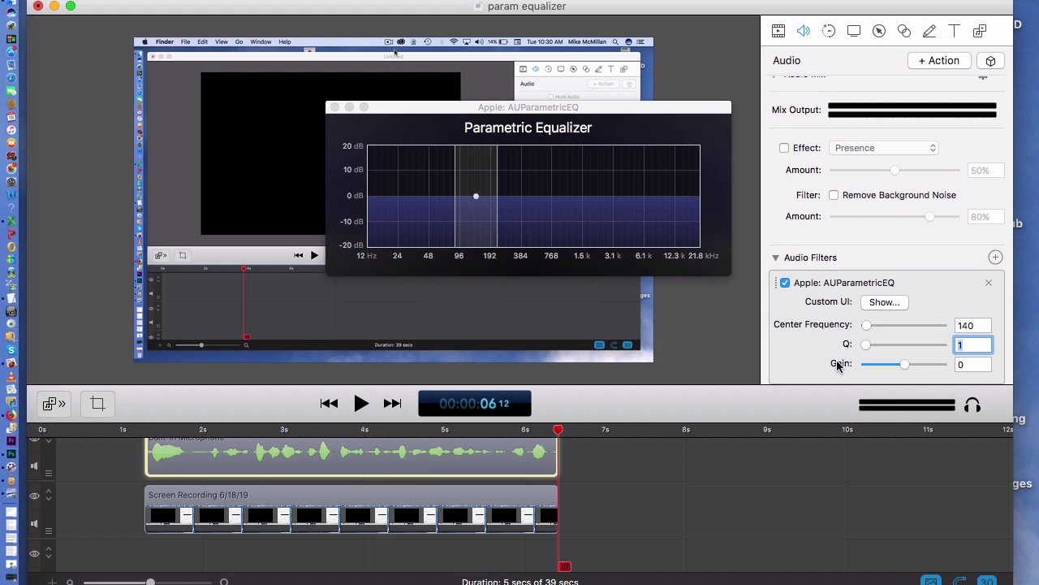
pyautogui.moveTo(865, 347); pyautogui.dragTo(878, 351)
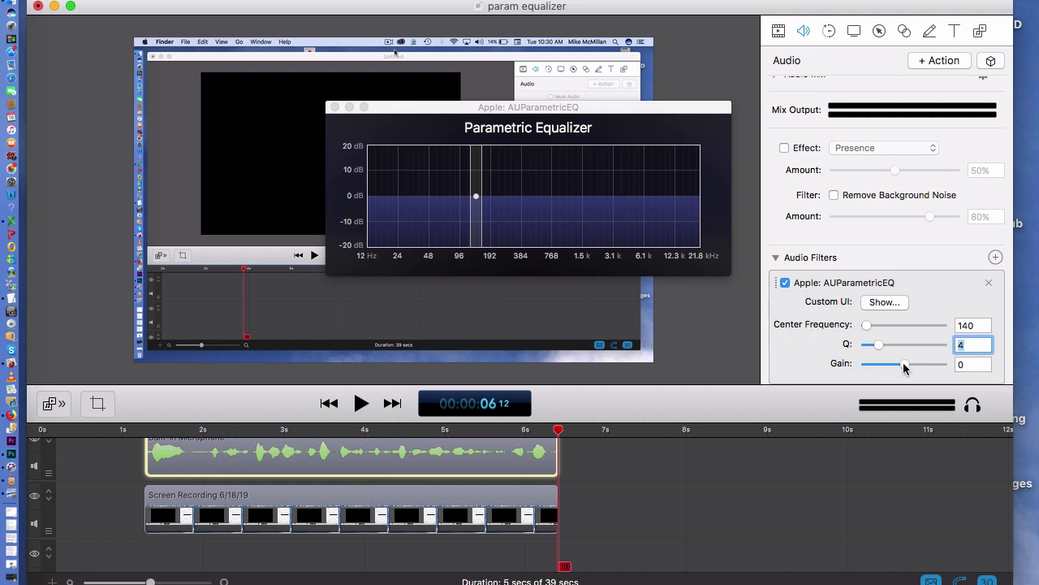
pyautogui.moveTo(904, 367)
pyautogui.mouseDown()
pyautogui.moveTo(915, 367)
pyautogui.moveTo(870, 374)
pyautogui.mouseUp()
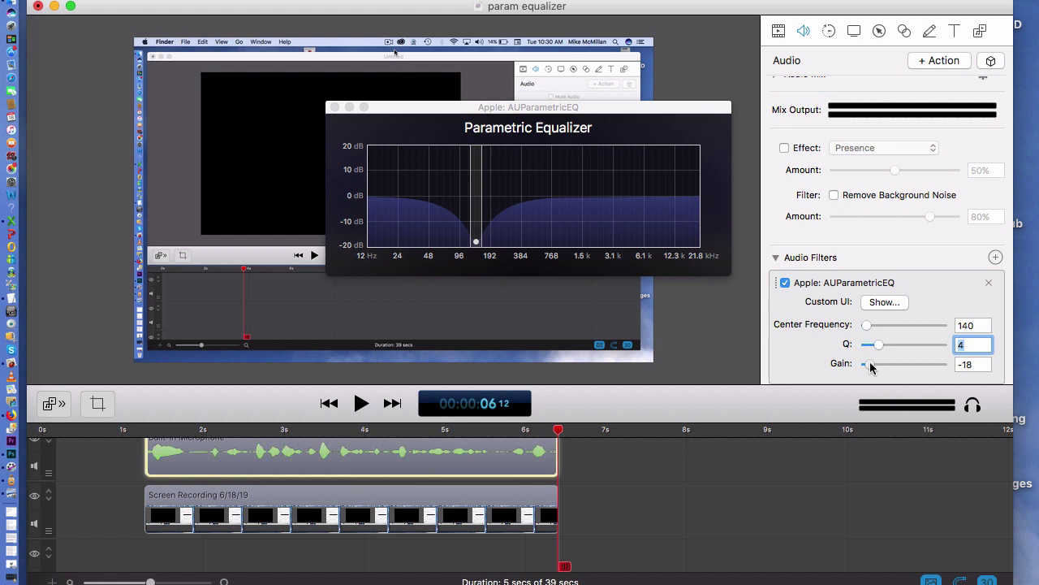
pyautogui.moveTo(870, 363); pyautogui.dragTo(916, 369)
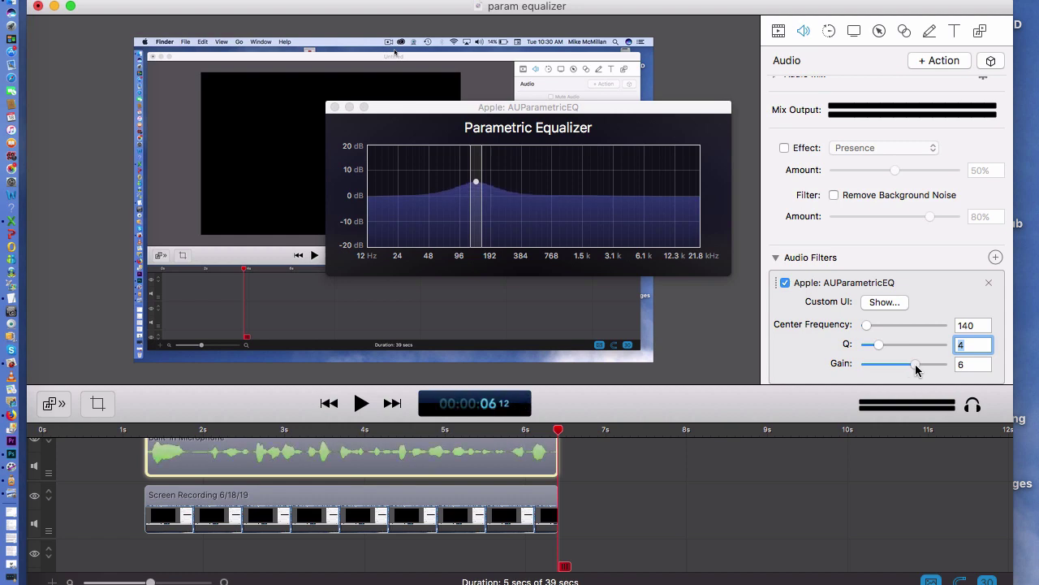
pyautogui.moveTo(916, 370); pyautogui.dragTo(921, 370)
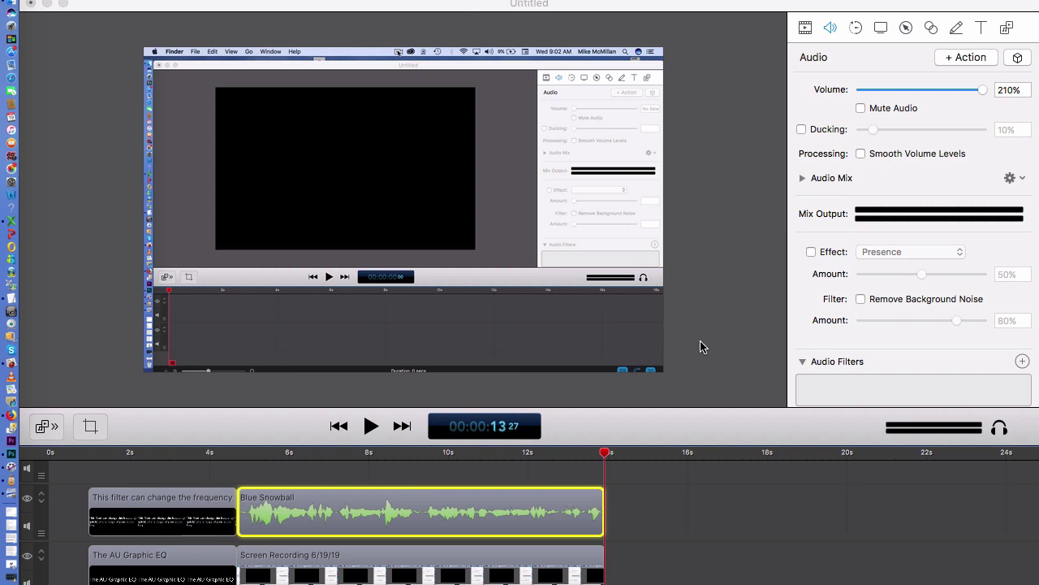
# - Select the Blue Snowball audio clip on the timeline and add the Apple: AUGraphicEQ filter to it
pyautogui.click(709, 541)
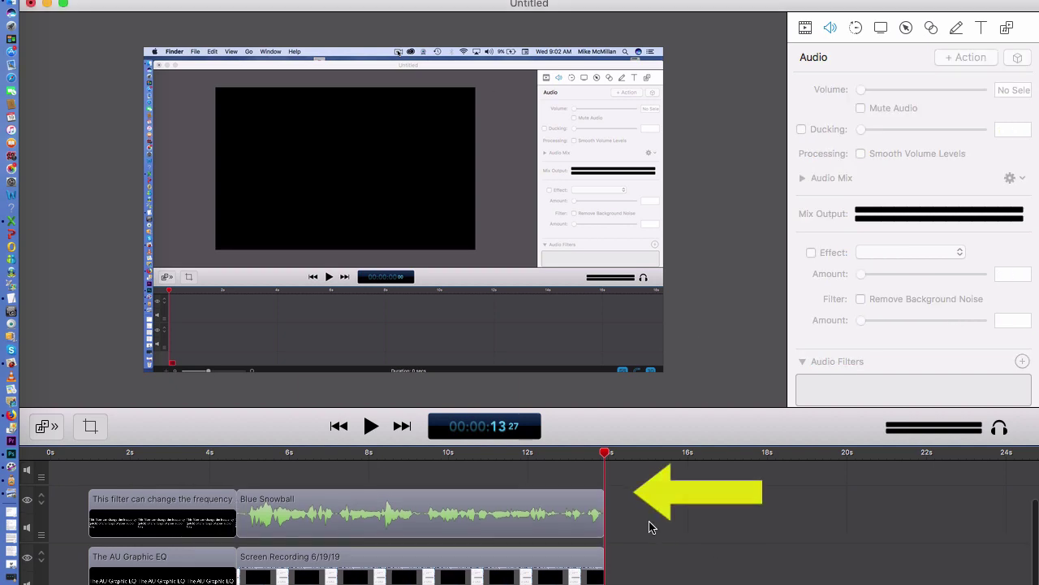
pyautogui.click(568, 524)
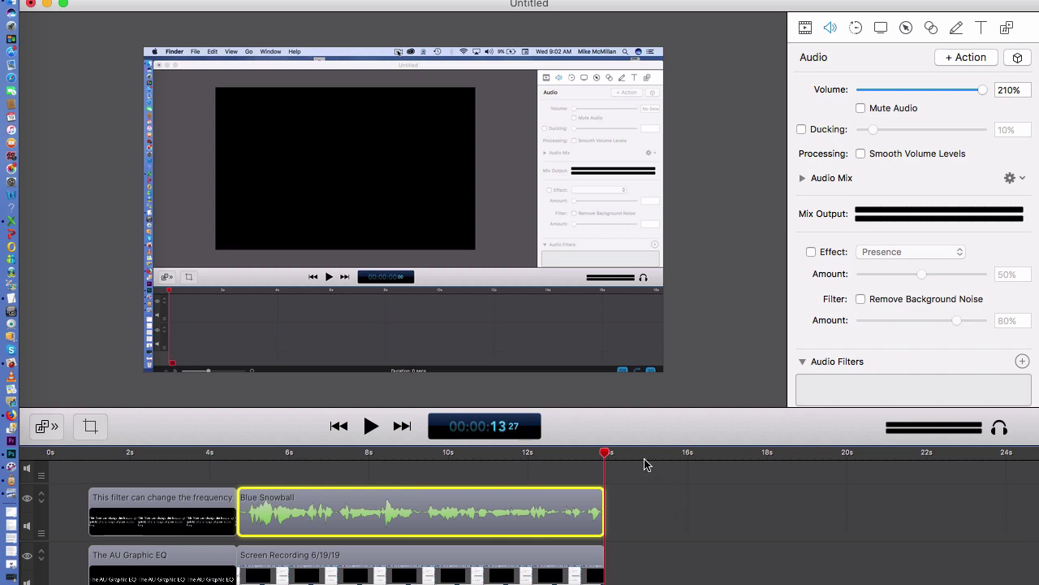
pyautogui.click(659, 510)
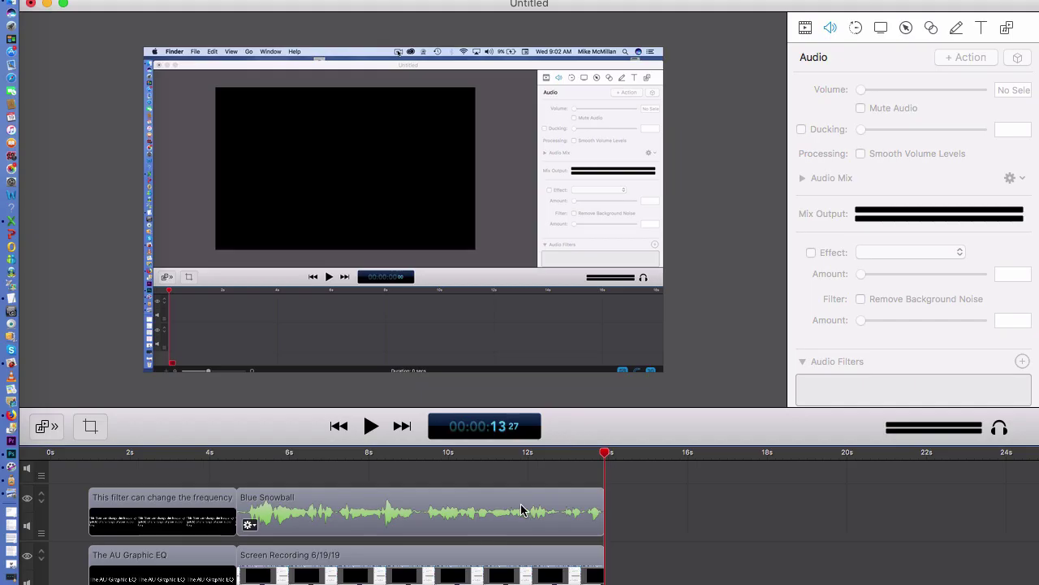
pyautogui.click(522, 510)
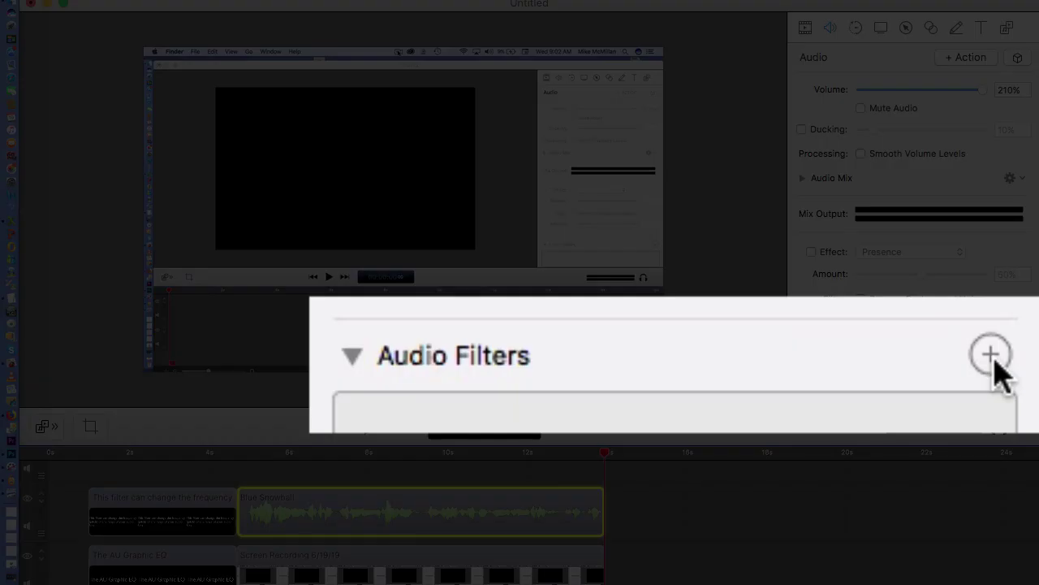
pyautogui.click(992, 355)
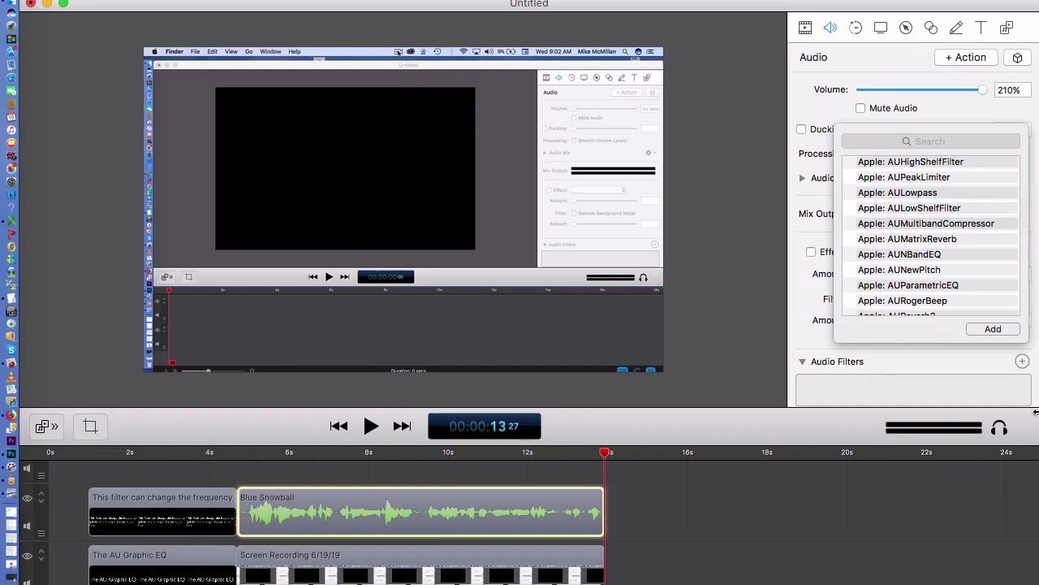
pyautogui.scroll(-2, 902, 235)
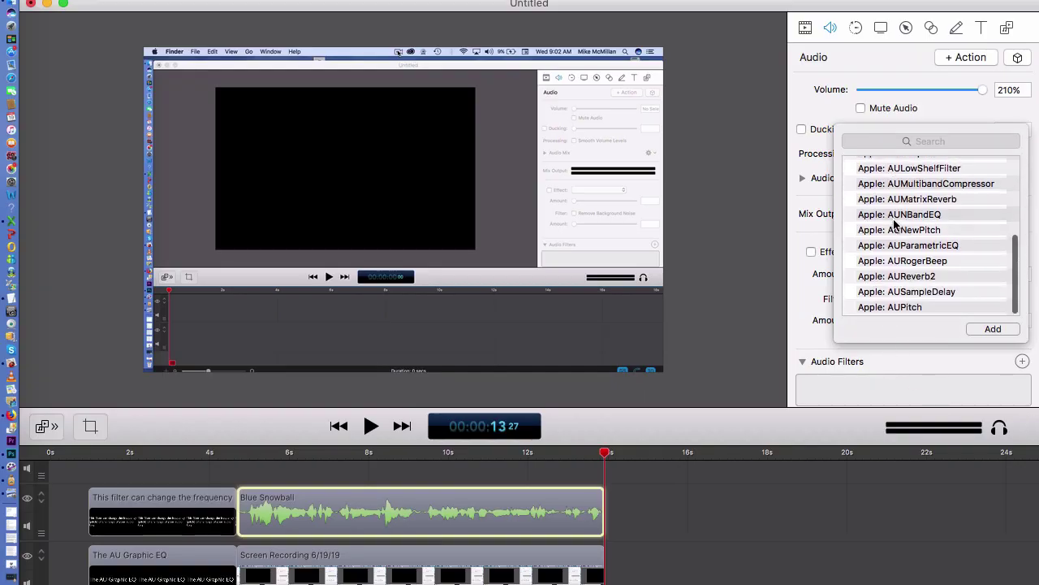
pyautogui.scroll(5, 893, 225)
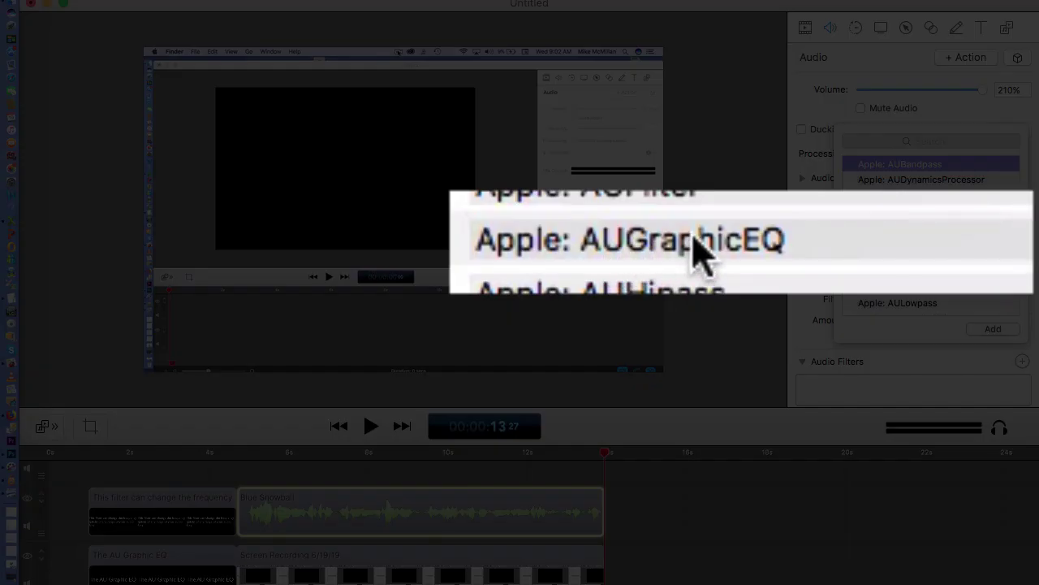
pyautogui.click(694, 244)
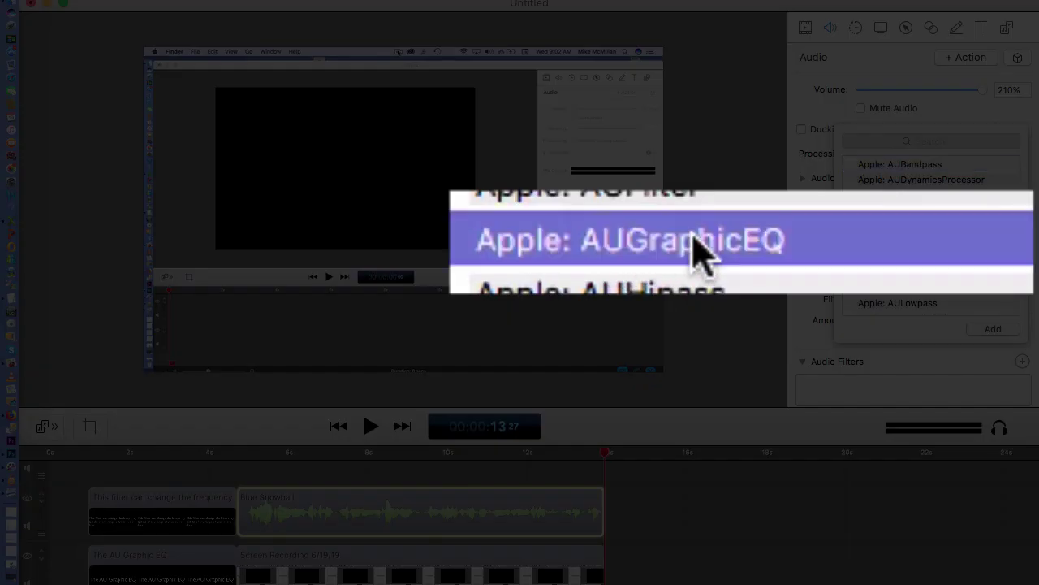
pyautogui.click(992, 333)
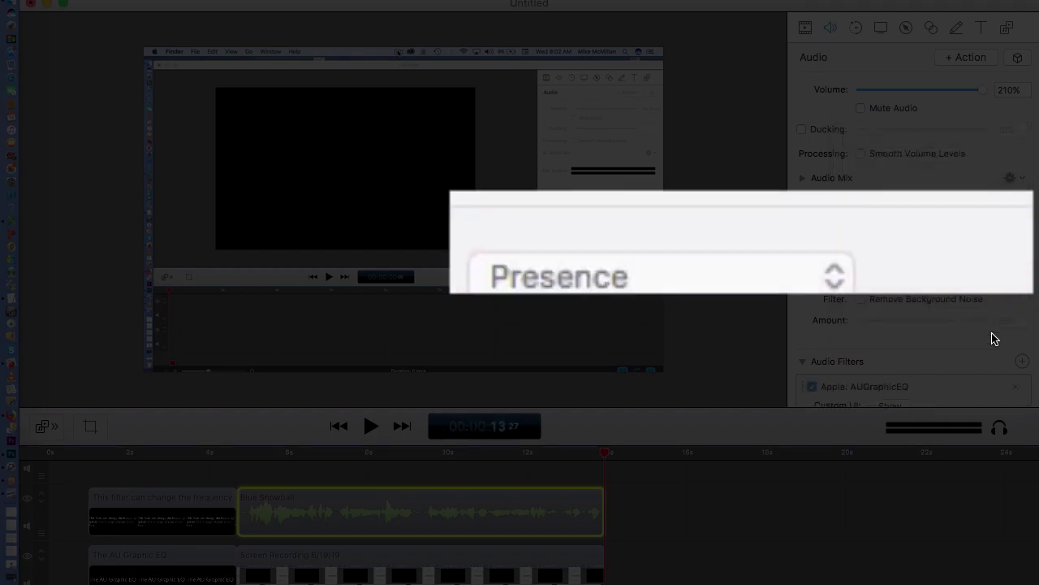
# - Look through the graphic equalizer's frequency bands from 20 Hz up to 20000 Hz
pyautogui.scroll(-10, 991, 332)
pyautogui.scroll(3, 992, 332)
pyautogui.scroll(10, 992, 332)
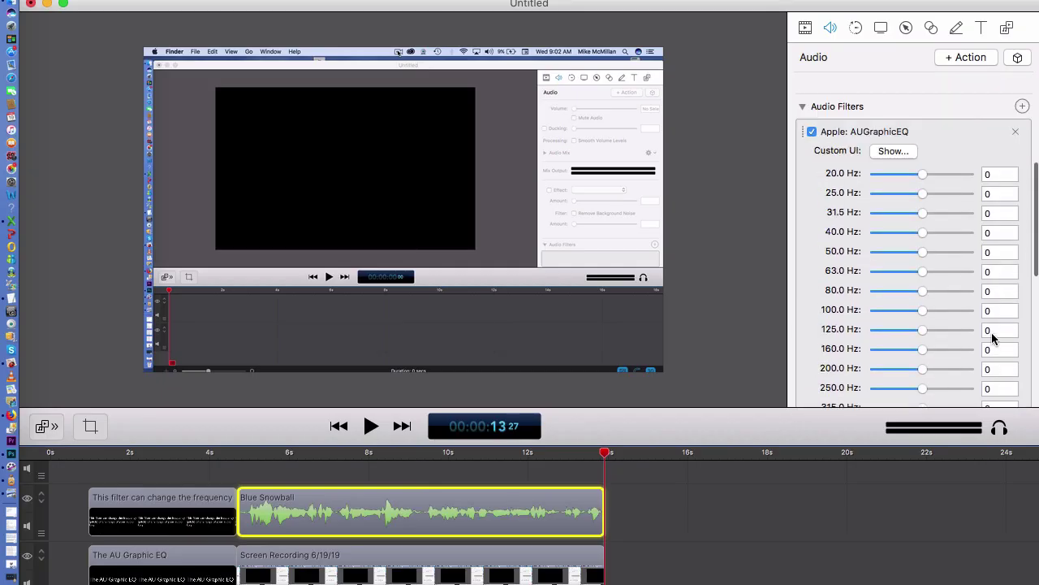
pyautogui.scroll(-10, 990, 346)
pyautogui.scroll(8, 987, 346)
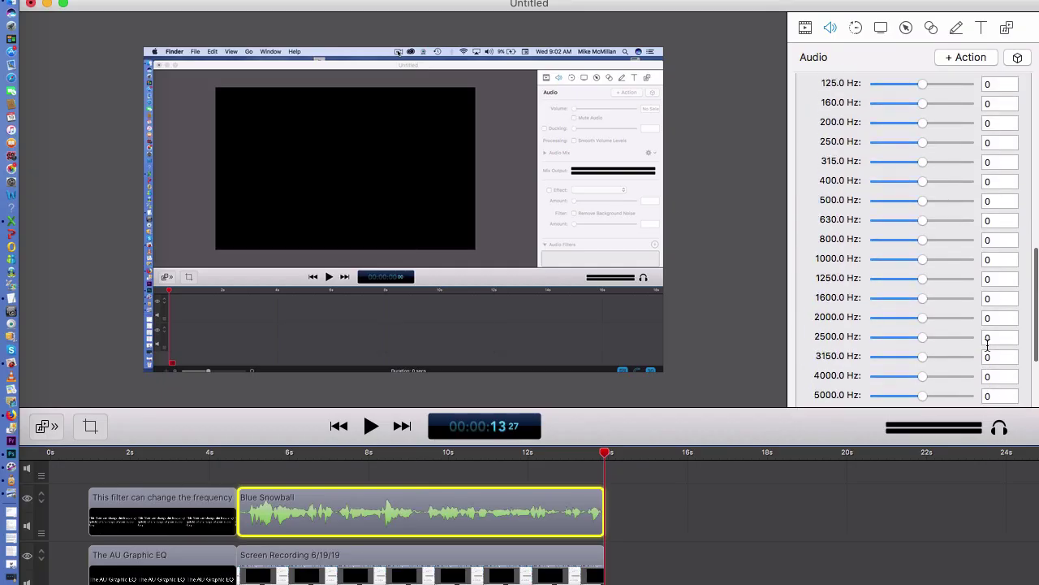
pyautogui.scroll(1, 987, 347)
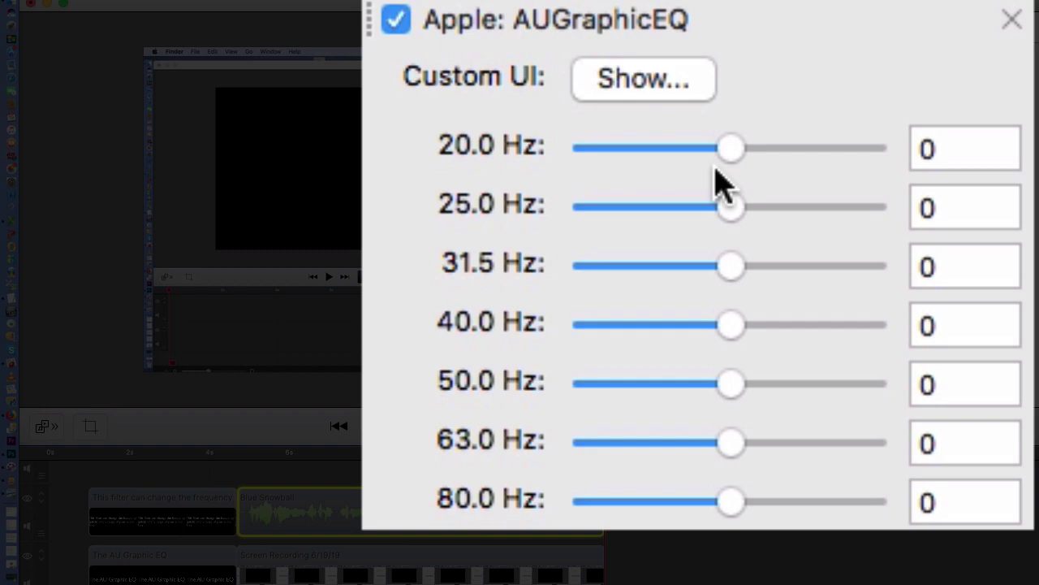
pyautogui.scroll(1, 948, 220)
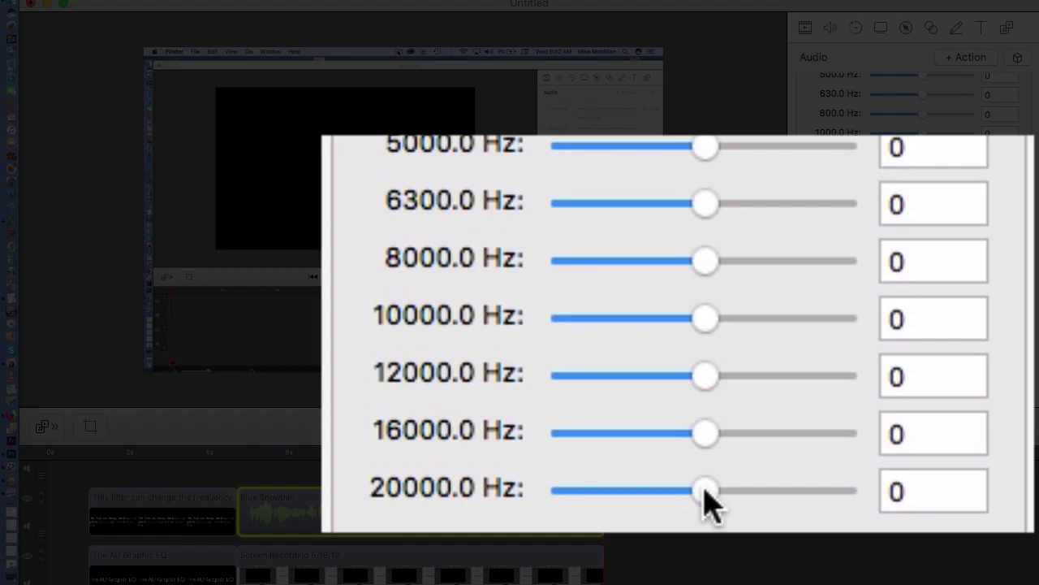
pyautogui.scroll(10, 922, 384)
pyautogui.scroll(-3, 921, 385)
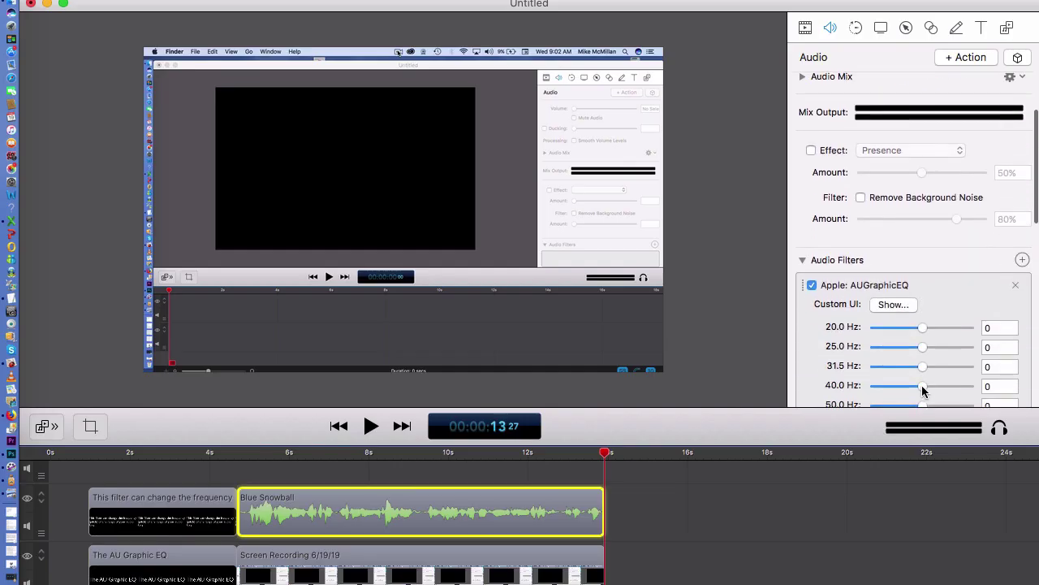
# - Try raising the 80 Hz band to 5 and 20, and bring it back to about 0
pyautogui.scroll(-10, 922, 385)
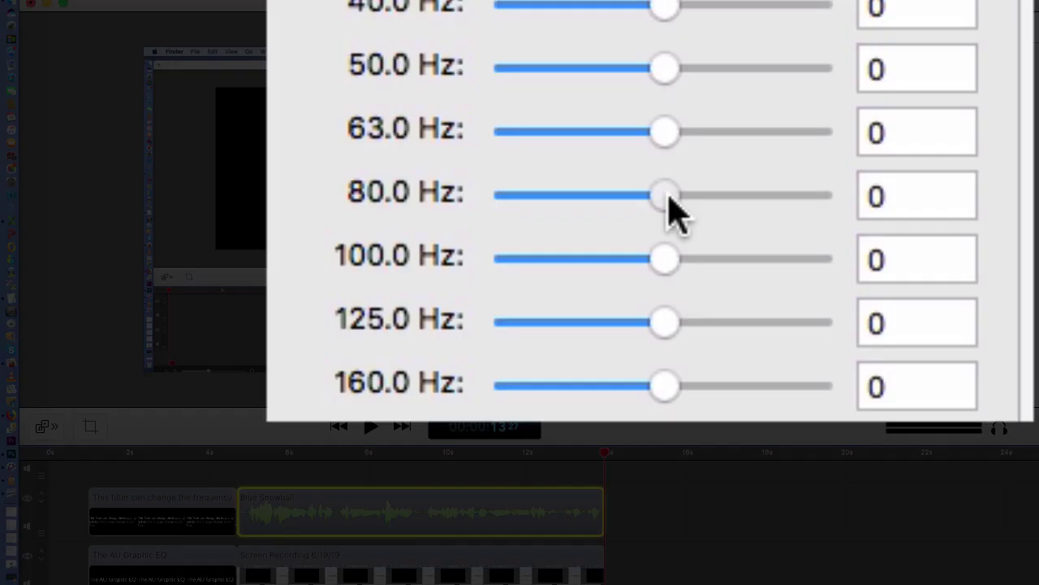
pyautogui.moveTo(923, 203); pyautogui.dragTo(936, 204)
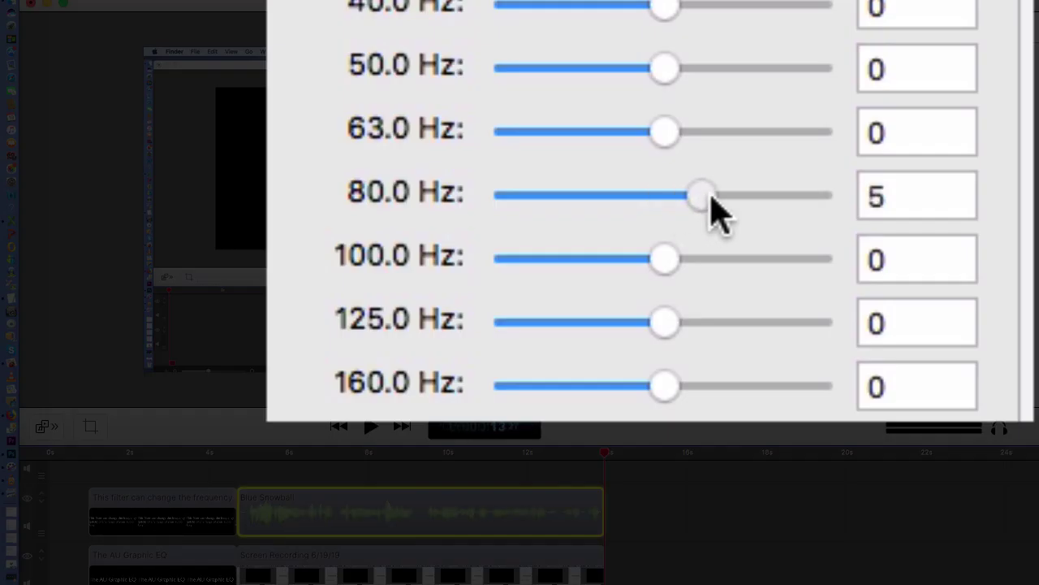
pyautogui.moveTo(712, 202); pyautogui.dragTo(840, 195)
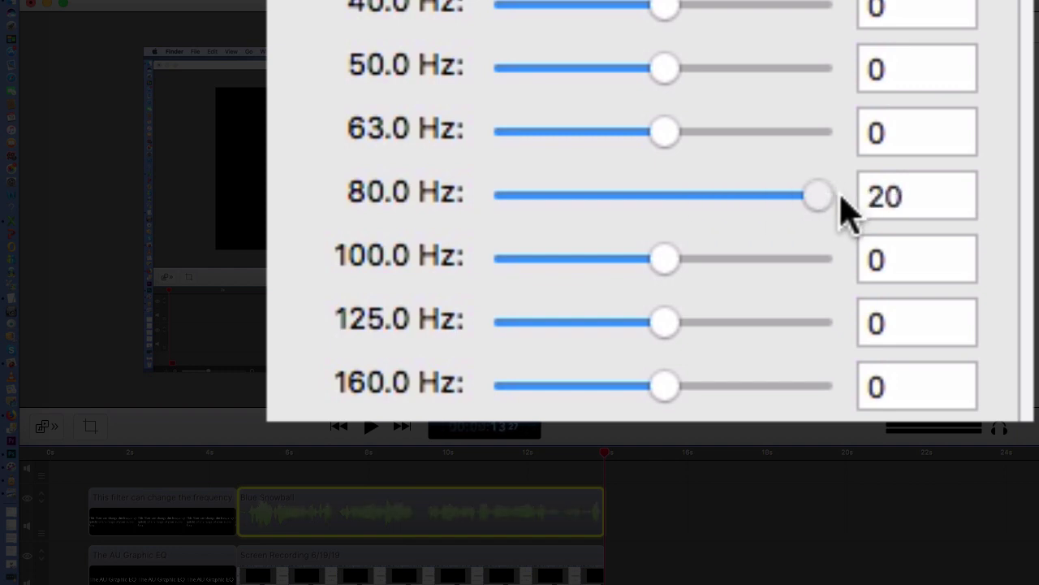
pyautogui.moveTo(840, 197); pyautogui.dragTo(668, 248)
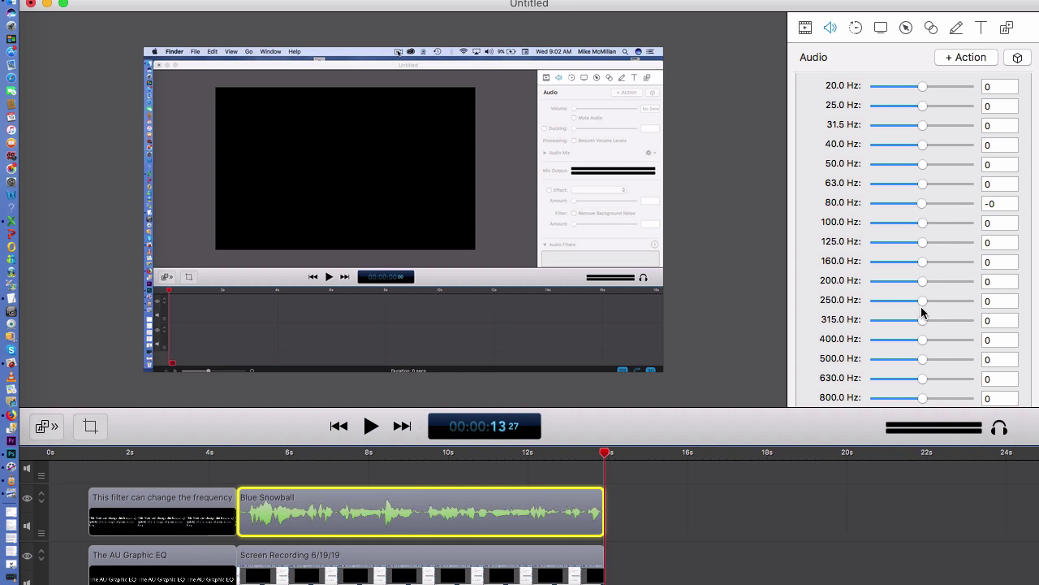
# - Lower the 8000, 10000 and 16000 Hz bands to about -16, 12000 Hz to about -15 and 20000 Hz to about -17
pyautogui.scroll(-10, 923, 311)
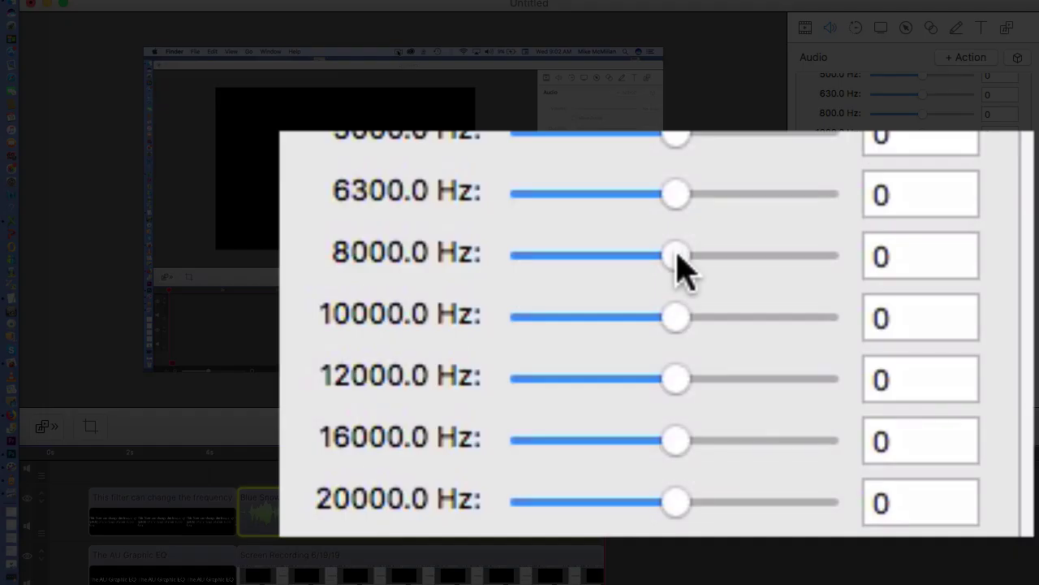
pyautogui.moveTo(676, 256); pyautogui.dragTo(550, 256)
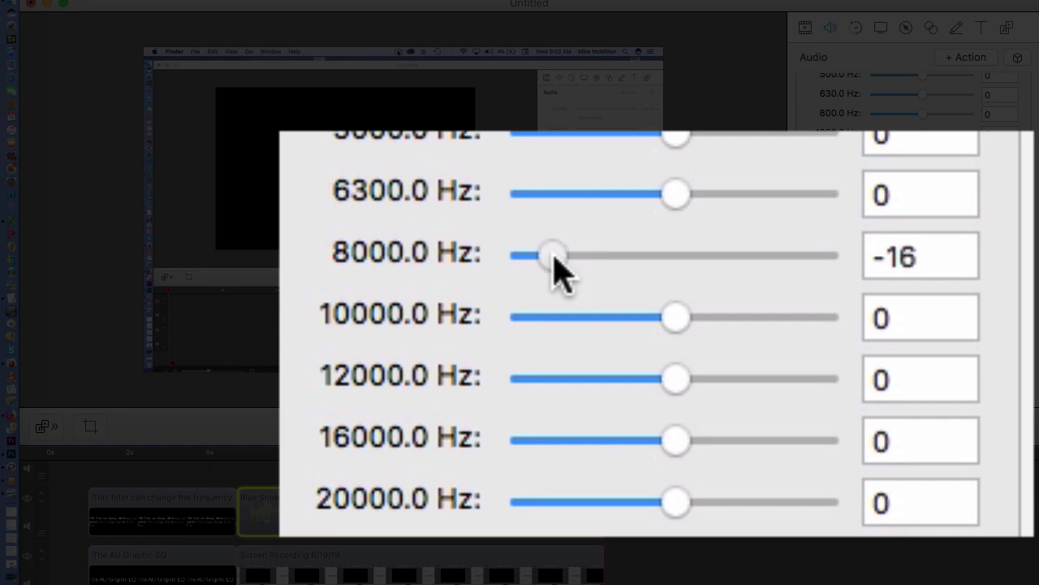
pyautogui.moveTo(670, 315); pyautogui.dragTo(551, 317)
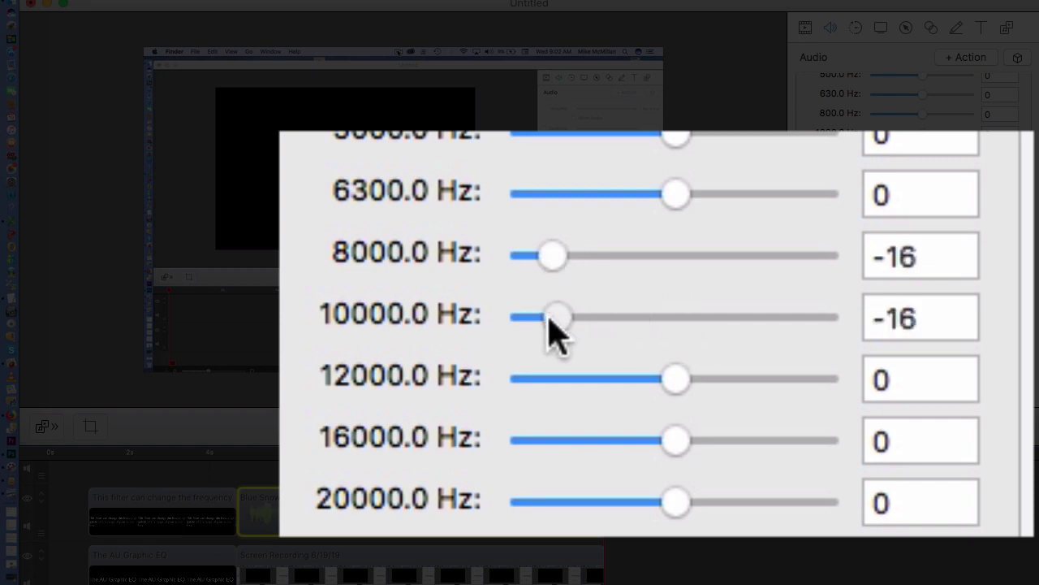
pyautogui.moveTo(675, 377); pyautogui.dragTo(557, 409)
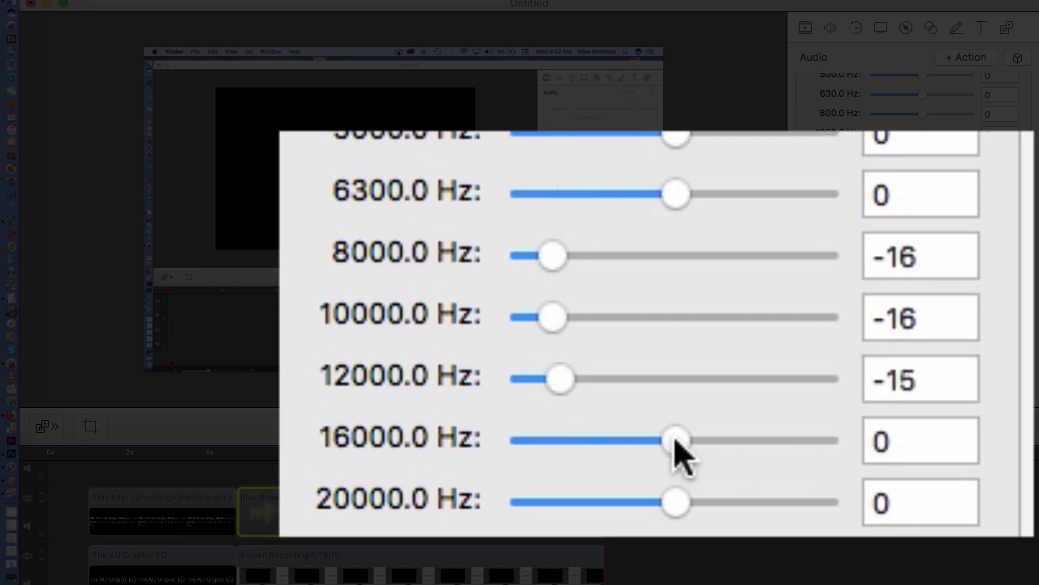
pyautogui.moveTo(677, 442); pyautogui.dragTo(551, 449)
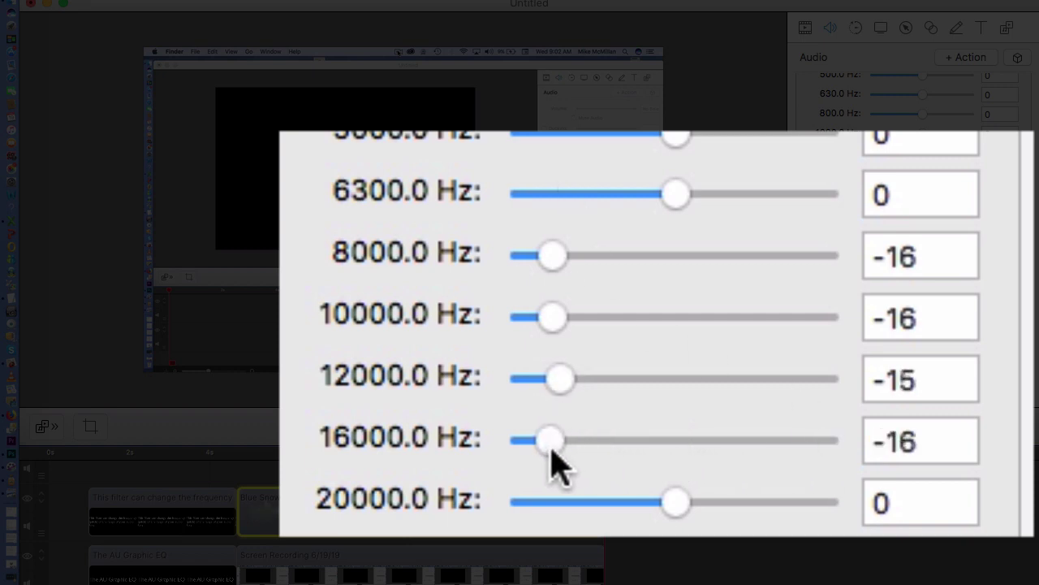
pyautogui.click(547, 502)
# - Lower the 6300 Hz band to about -16, 5000 Hz to about -17, and 4000 and 3150 Hz to about -18
pyautogui.click(551, 195)
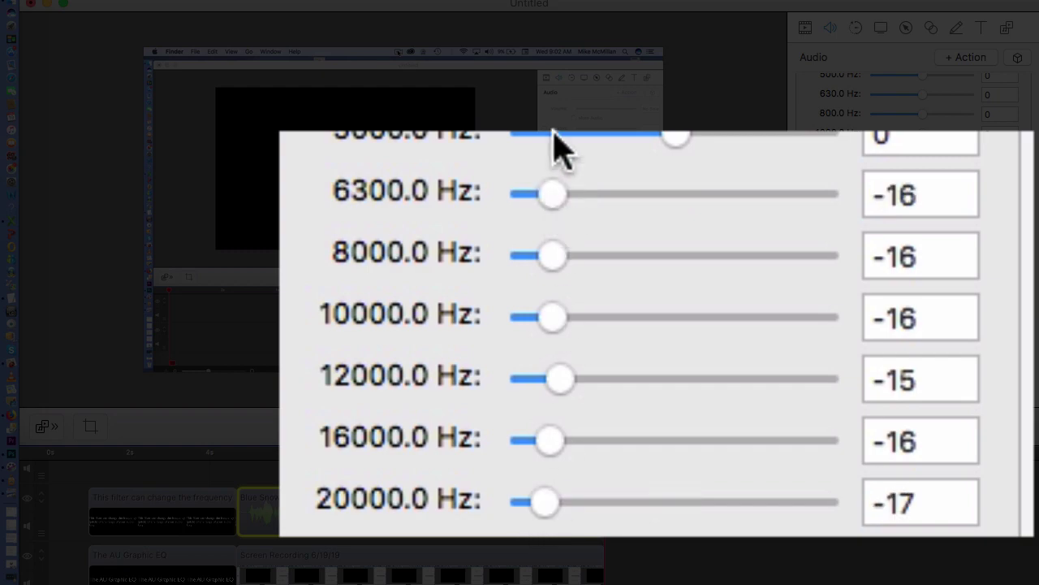
pyautogui.click(549, 135)
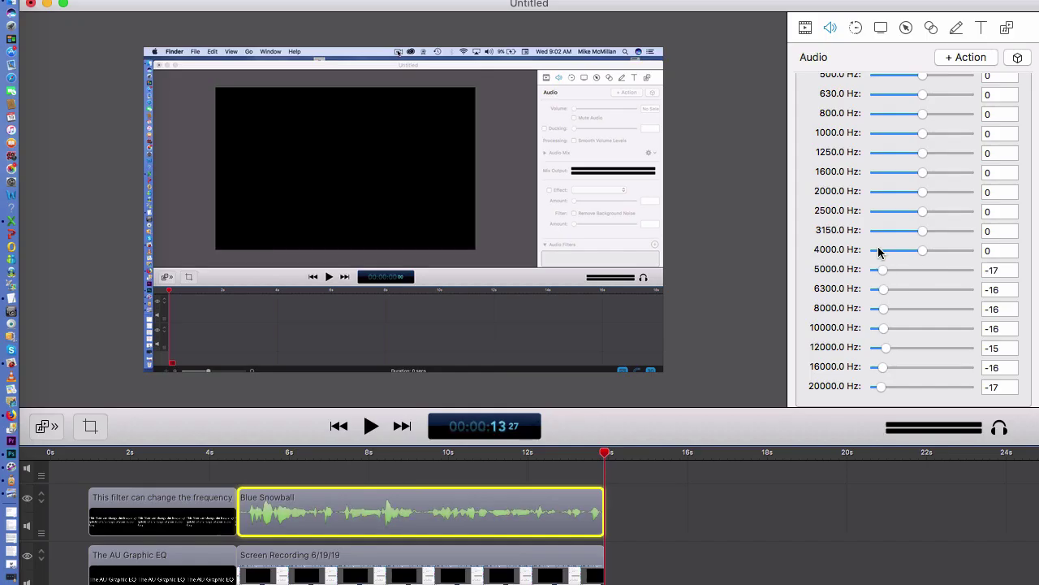
pyautogui.click(878, 250)
pyautogui.click(878, 231)
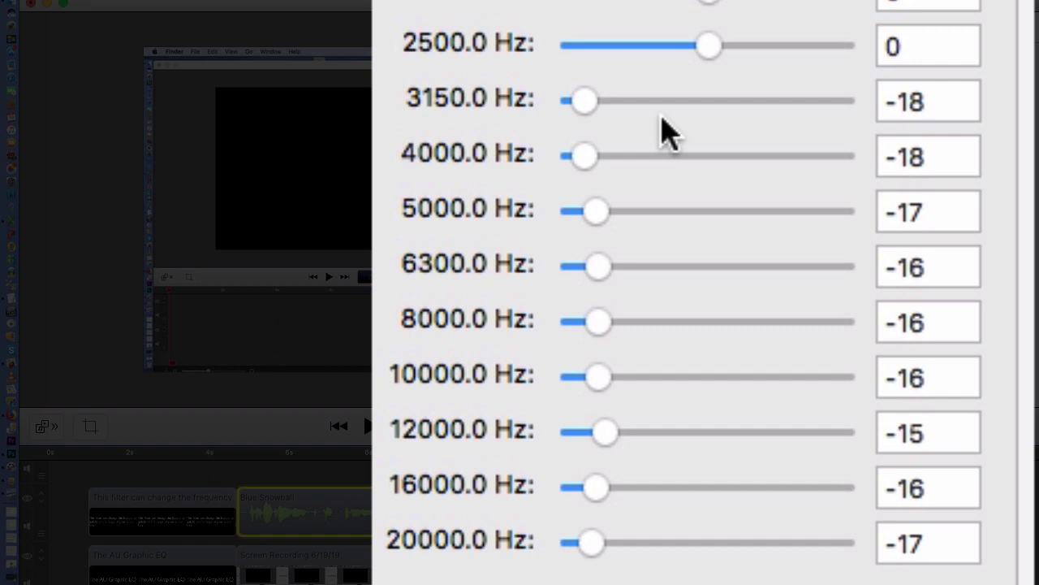
pyautogui.scroll(15, 665, 130)
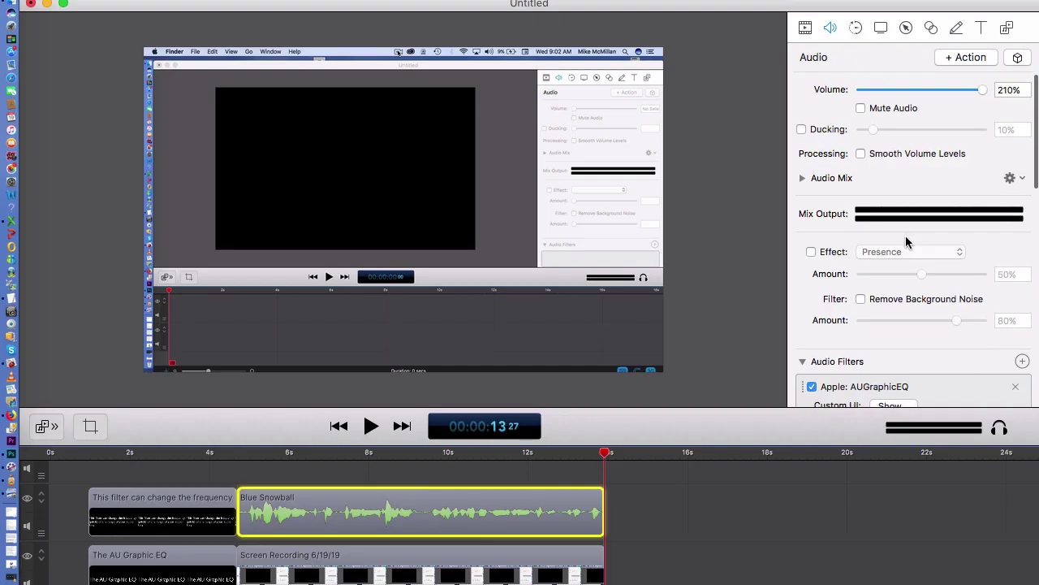
pyautogui.scroll(-6, 665, 130)
pyautogui.scroll(-10, 905, 235)
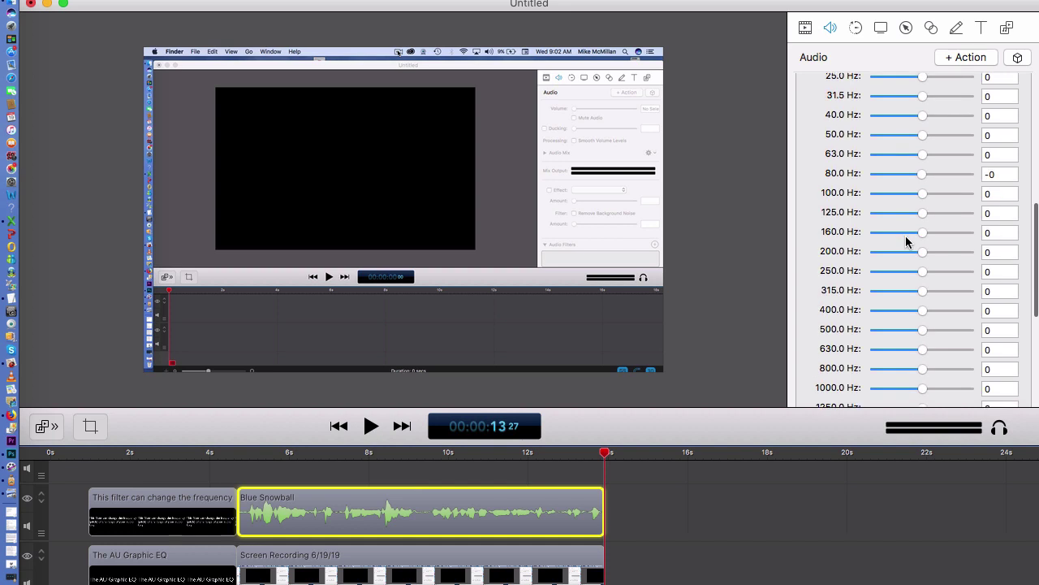